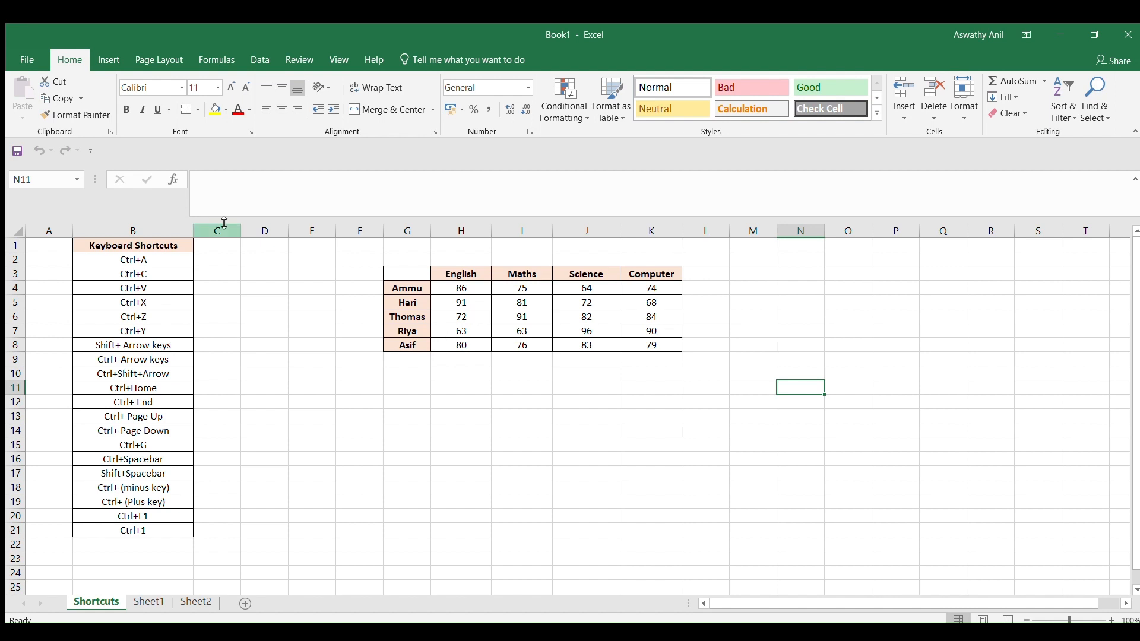
# Select the entire marks table G3:K8 starting from the English mark in cell H5.
pyautogui.click(180, 257)
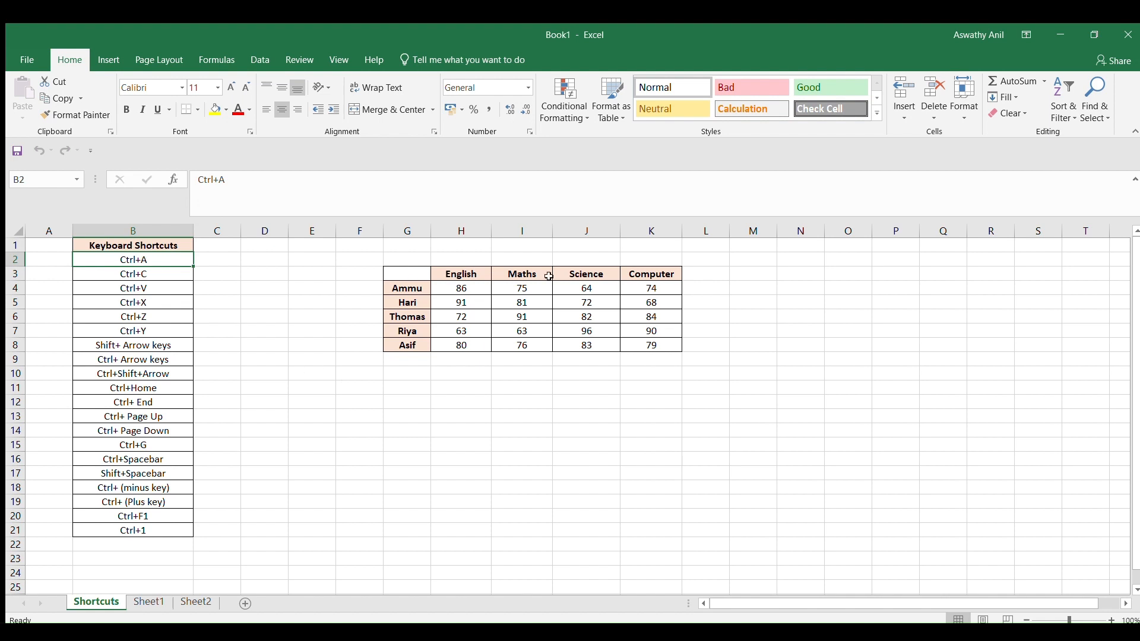
pyautogui.click(474, 303)
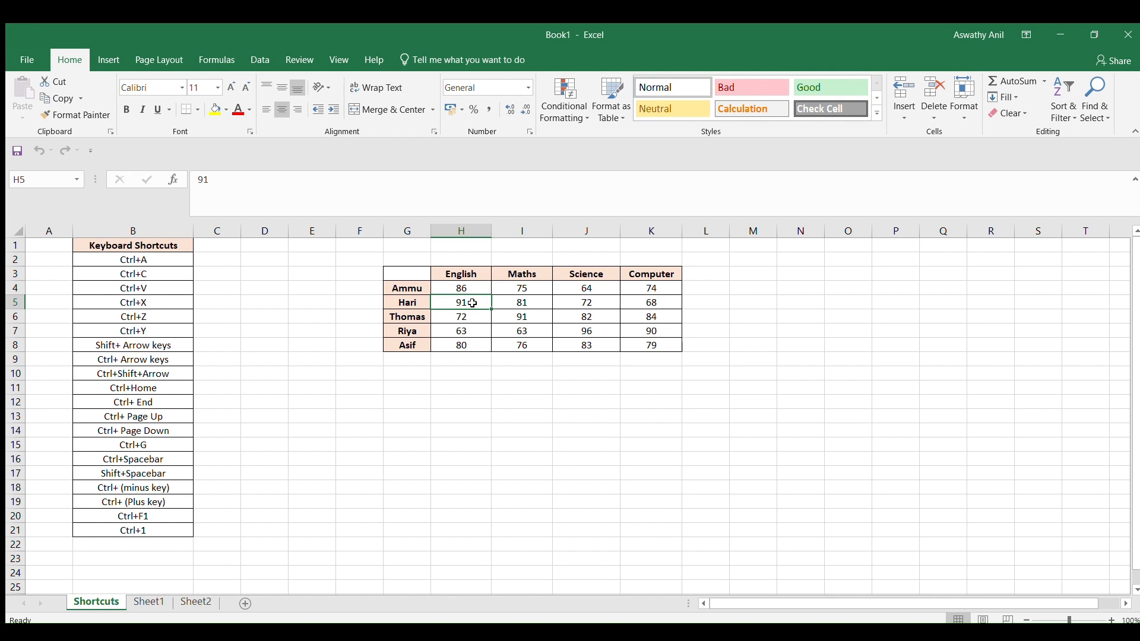
pyautogui.hotkey('ctrl', 'a')
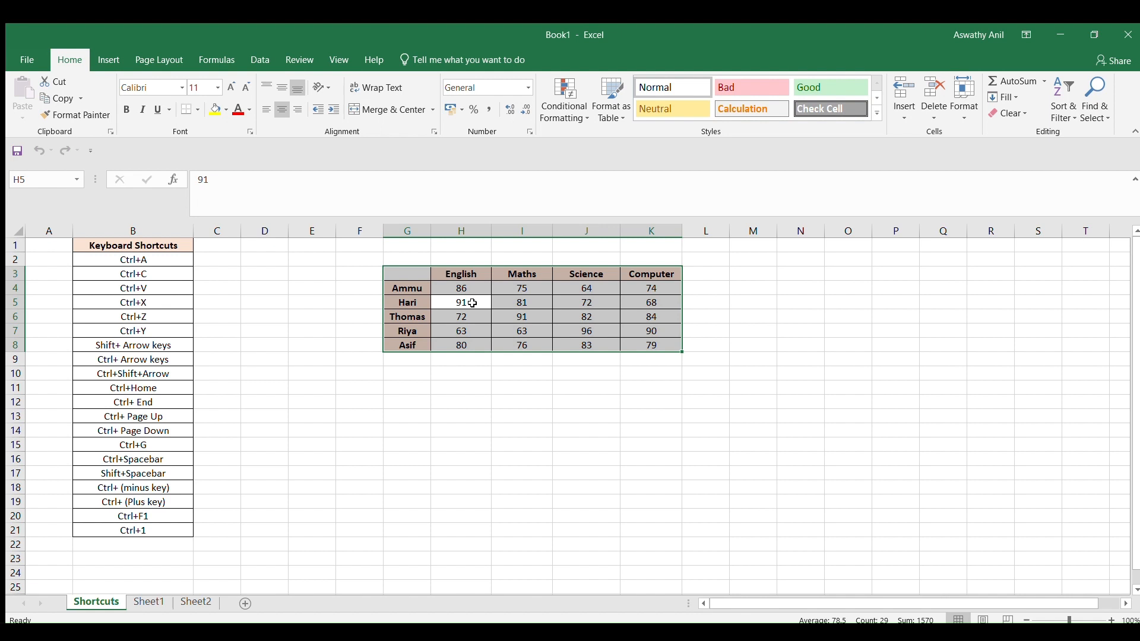
pyautogui.click(823, 355)
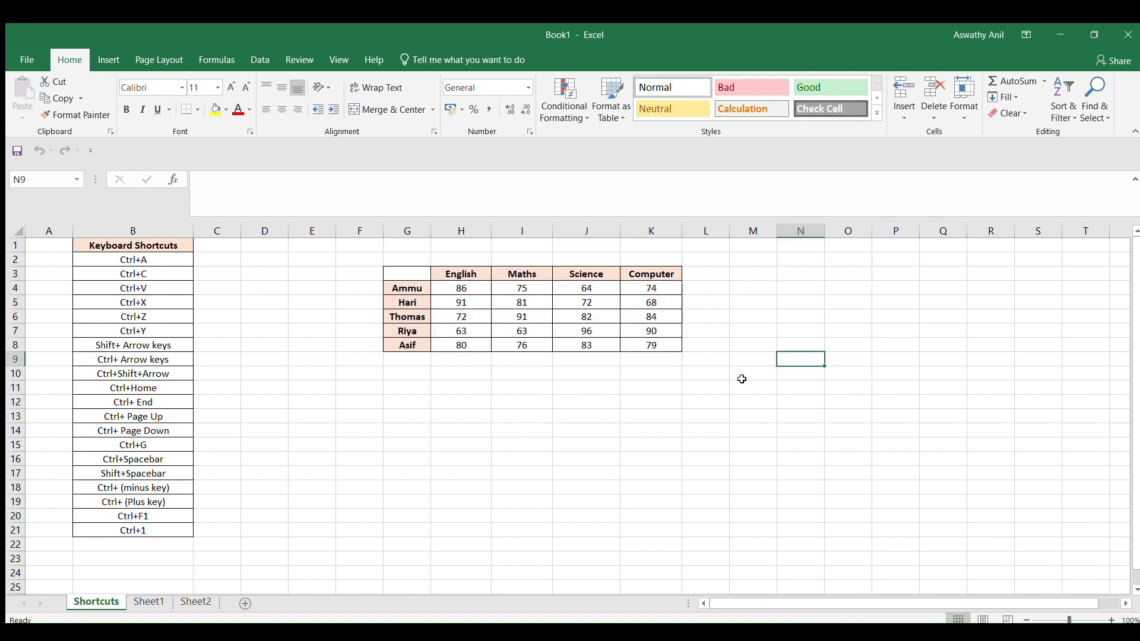
# Select the entire worksheet starting from the empty cell J11 below the marks table.
pyautogui.click(563, 387)
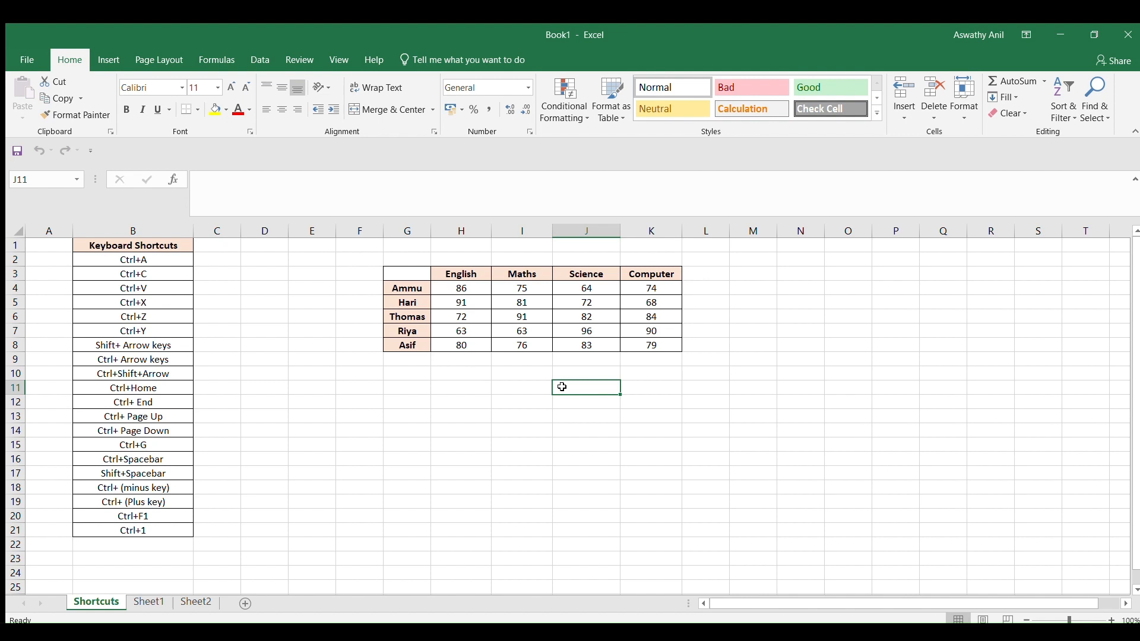
pyautogui.hotkey('ctrl', 'a')
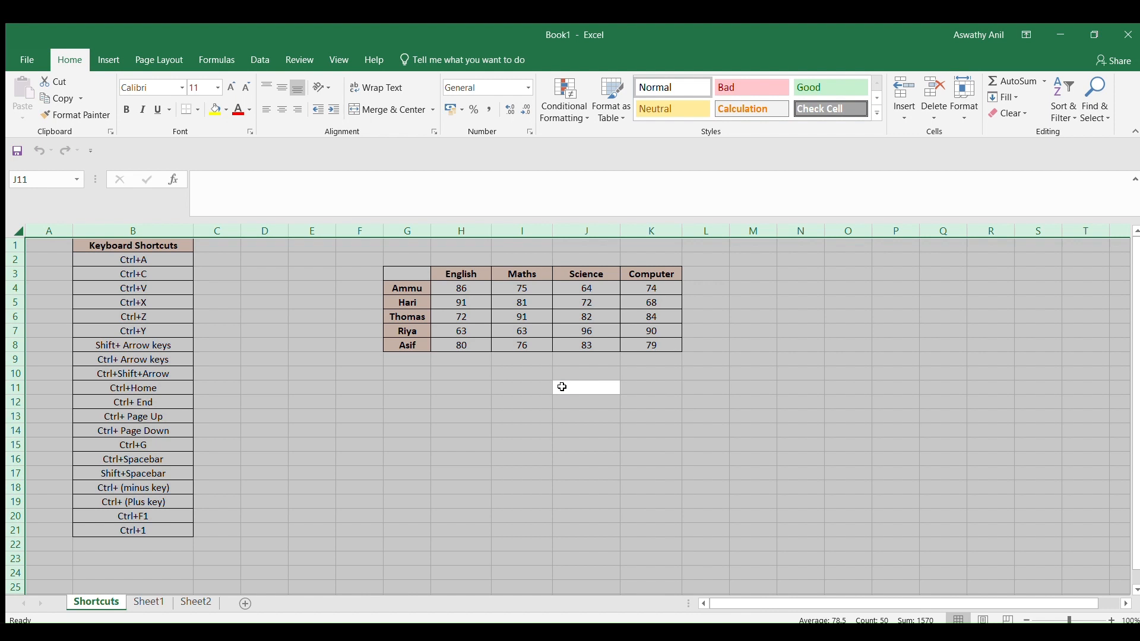
pyautogui.click(395, 363)
pyautogui.click(152, 273)
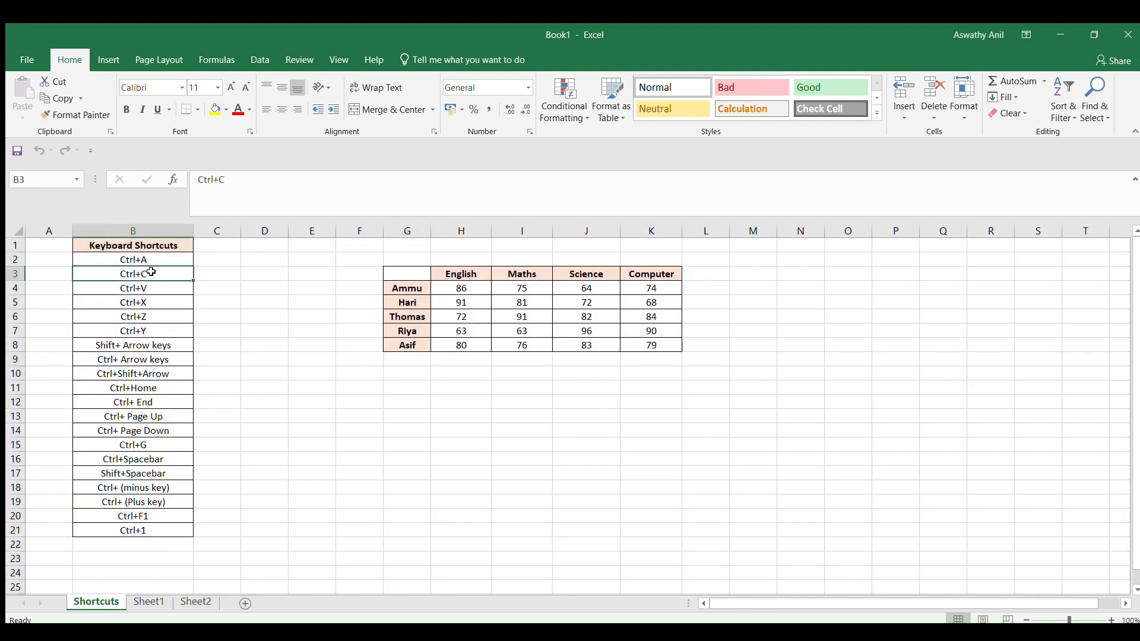
pyautogui.hotkey('ctrl', 'c')
pyautogui.click(380, 336)
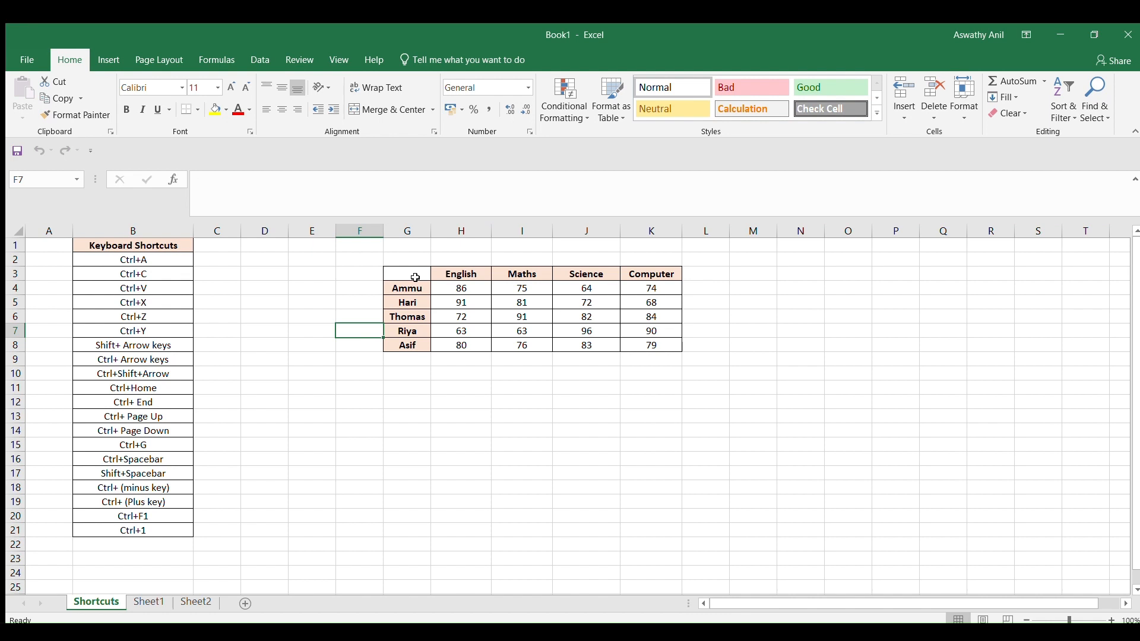
pyautogui.moveTo(416, 278); pyautogui.dragTo(631, 338)
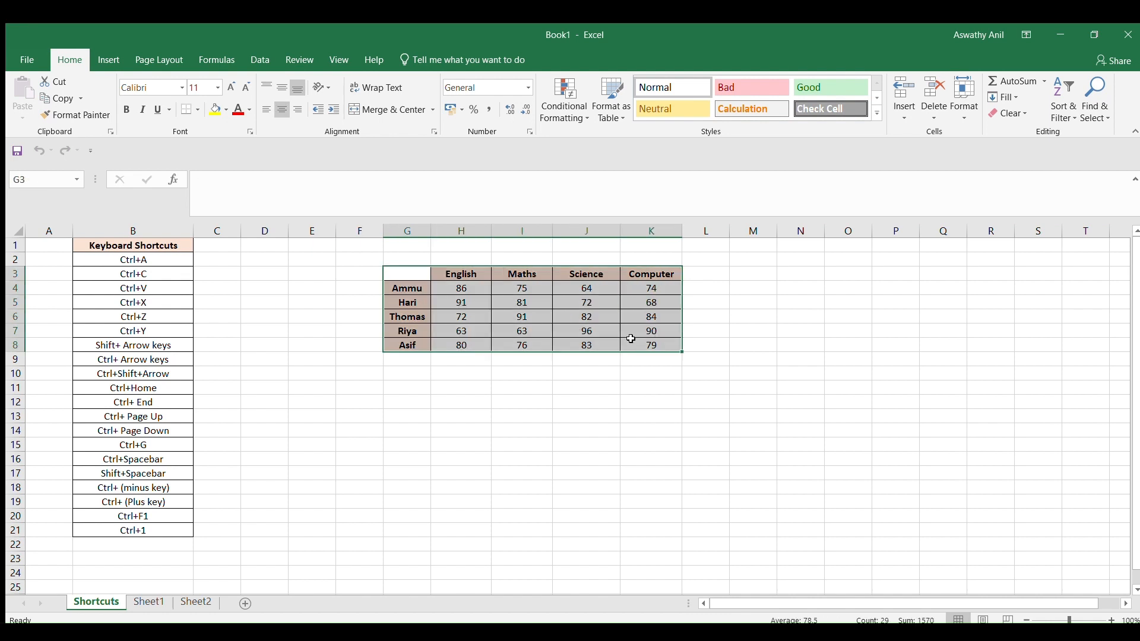
pyautogui.click(392, 391)
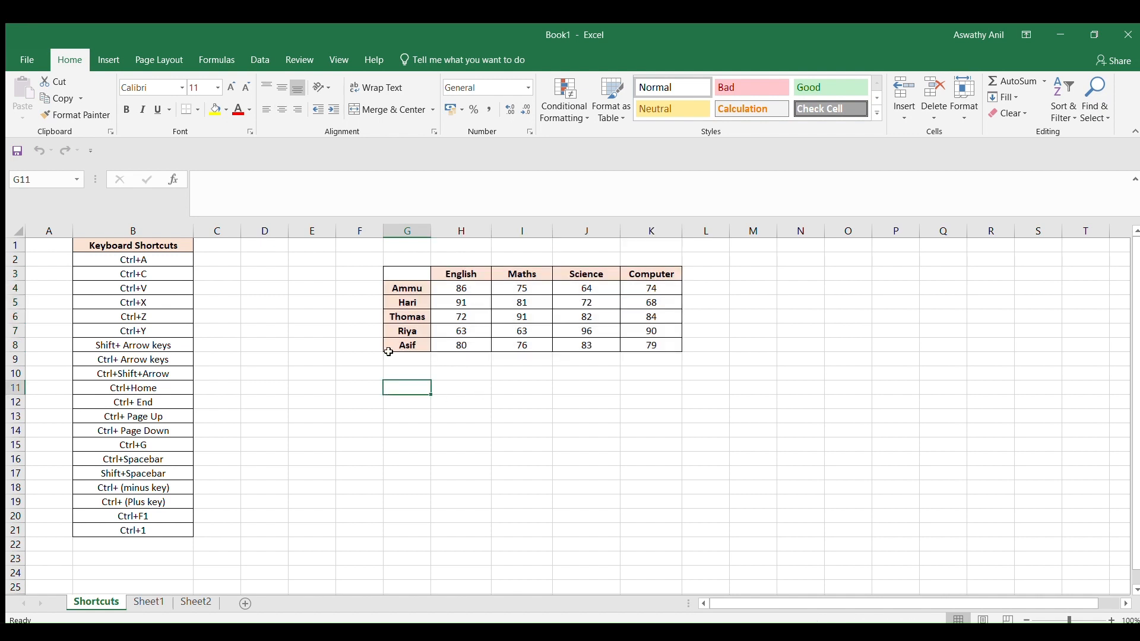
# Copy the whole marks table G3:K8, paste a duplicate starting at cell G11, and end copy mode.
pyautogui.click(397, 270)
pyautogui.hotkey('ctrl', 'a')
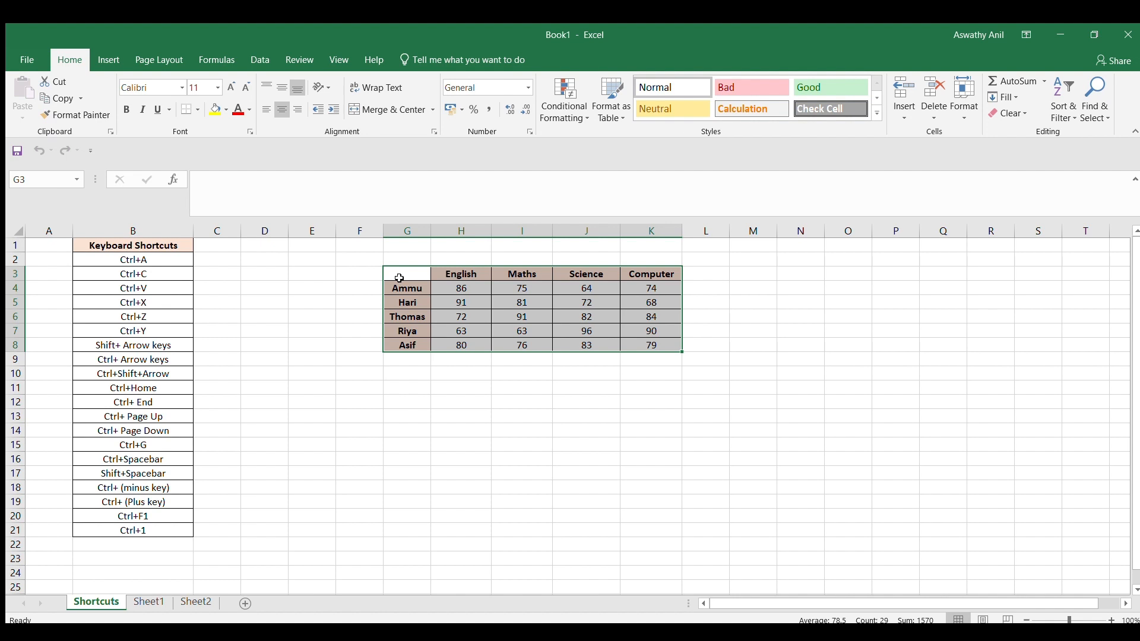
pyautogui.hotkey('ctrl', 'c')
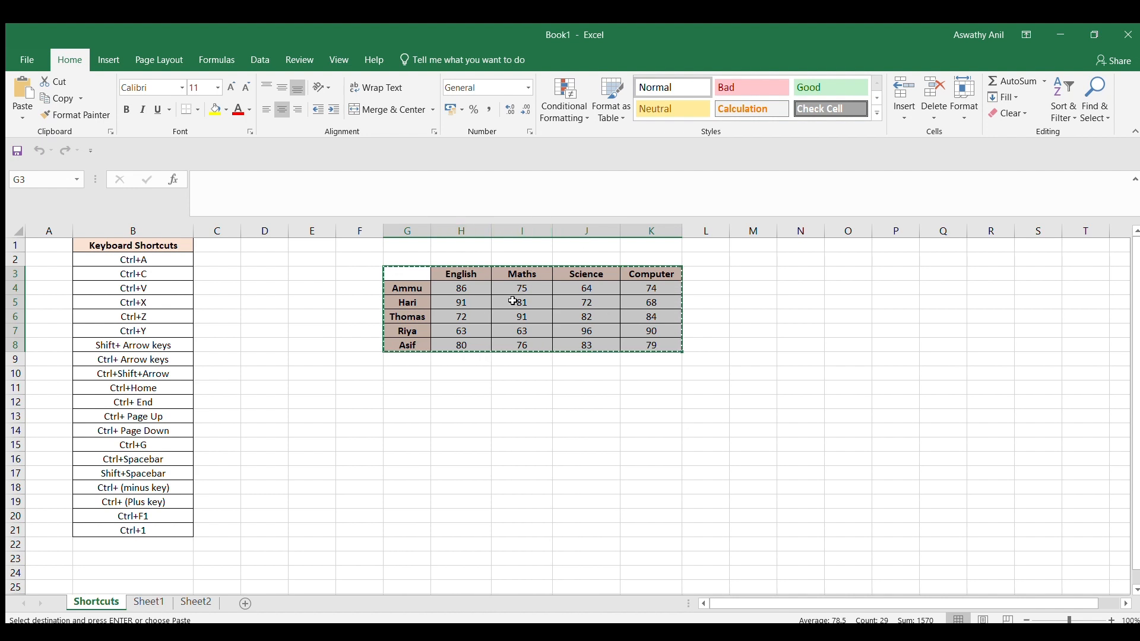
pyautogui.click(407, 387)
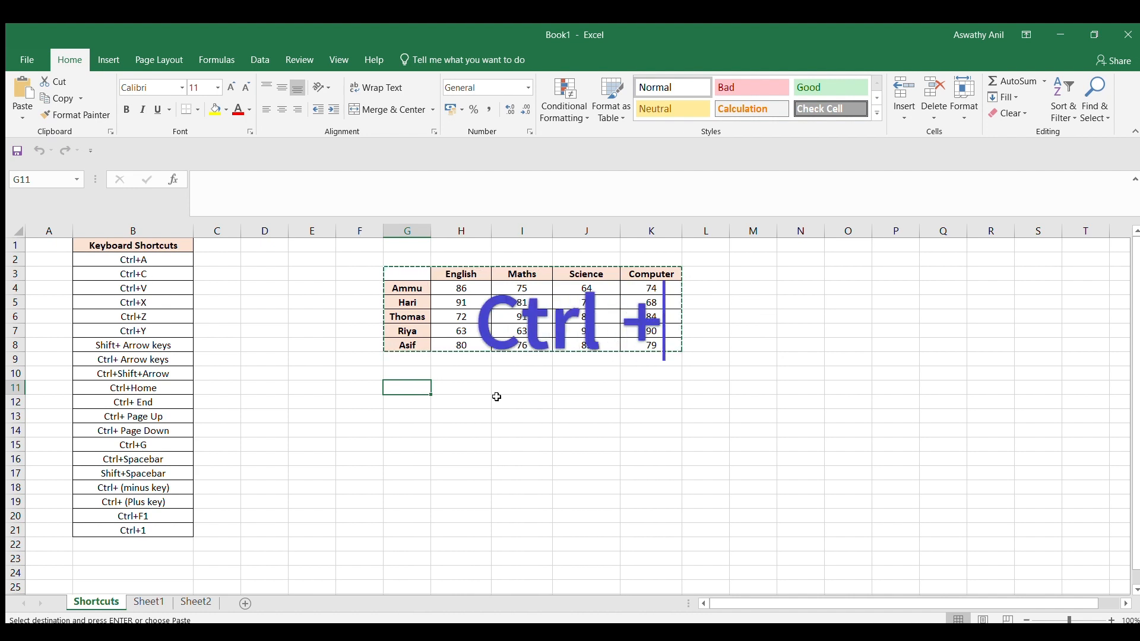
pyautogui.hotkey('ctrl', 'v')
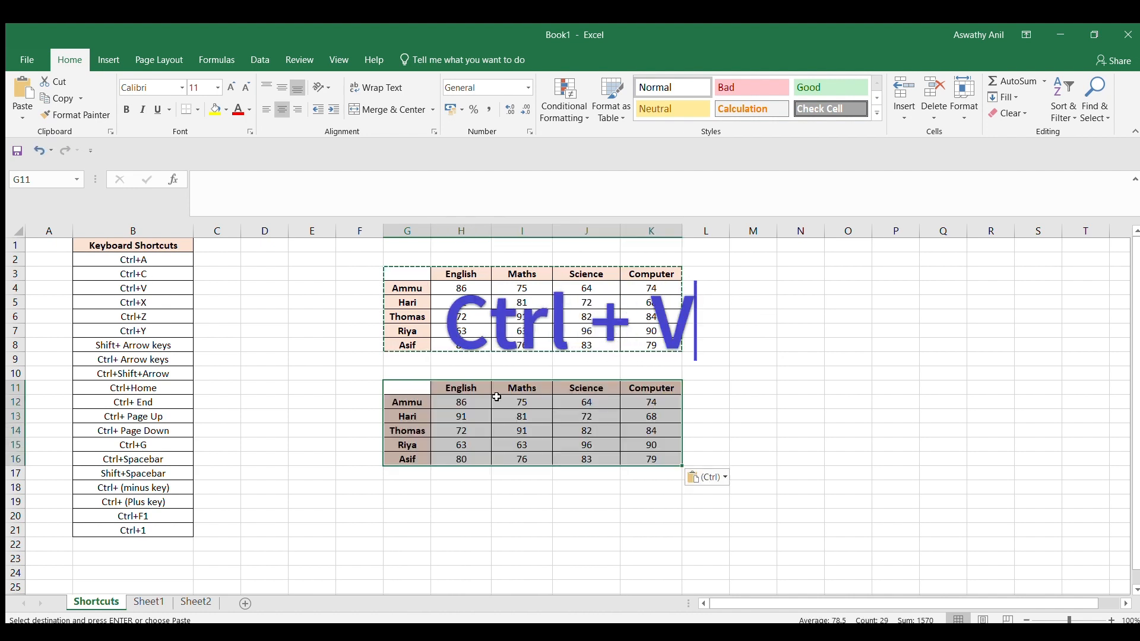
pyautogui.click(584, 308)
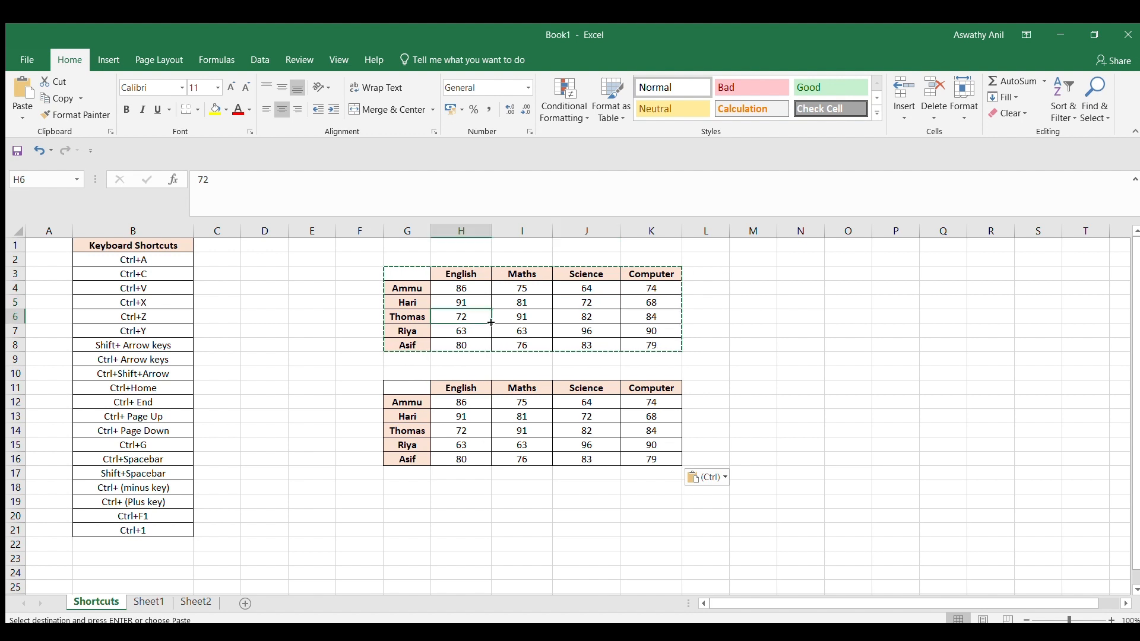
pyautogui.click(612, 436)
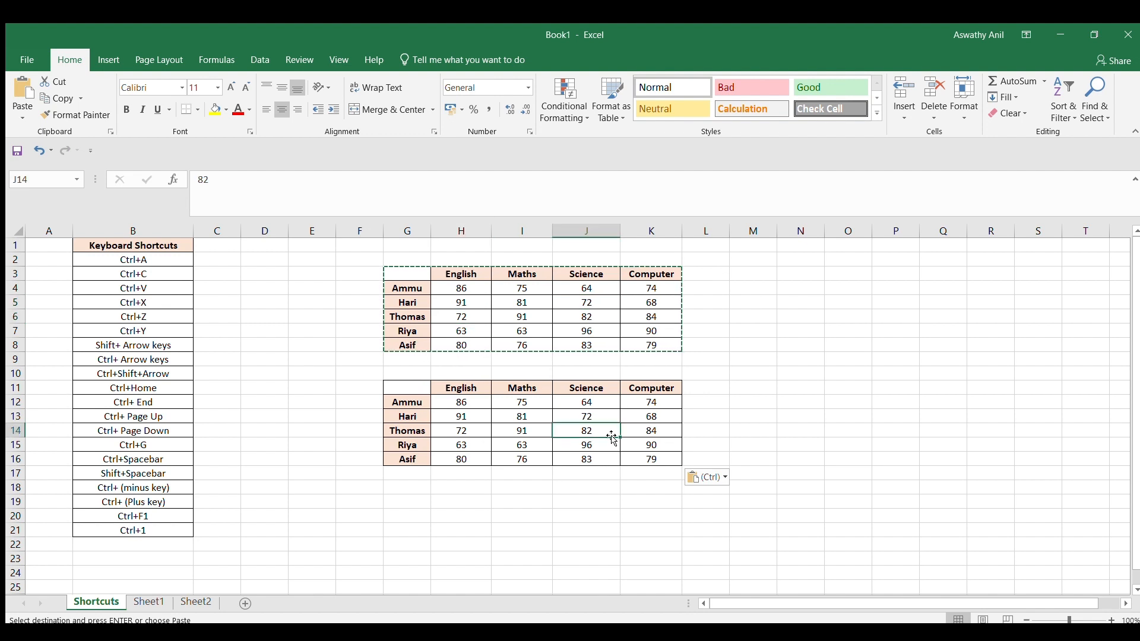
pyautogui.click(314, 332)
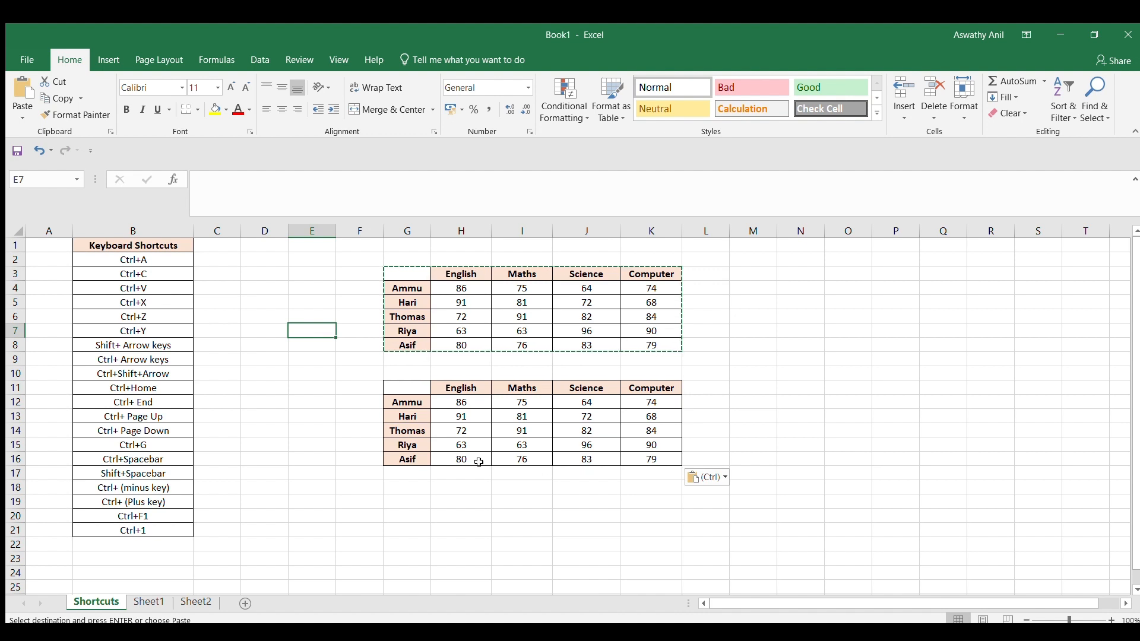
pyautogui.click(406, 383)
pyautogui.click(356, 359)
pyautogui.press('Escape')
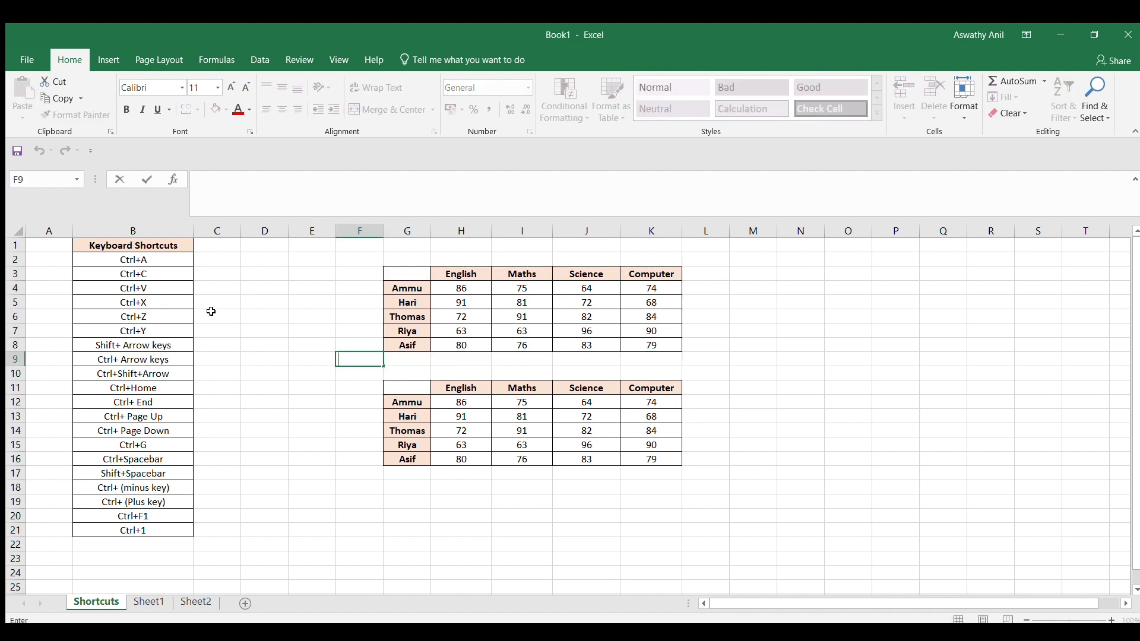
pyautogui.click(162, 303)
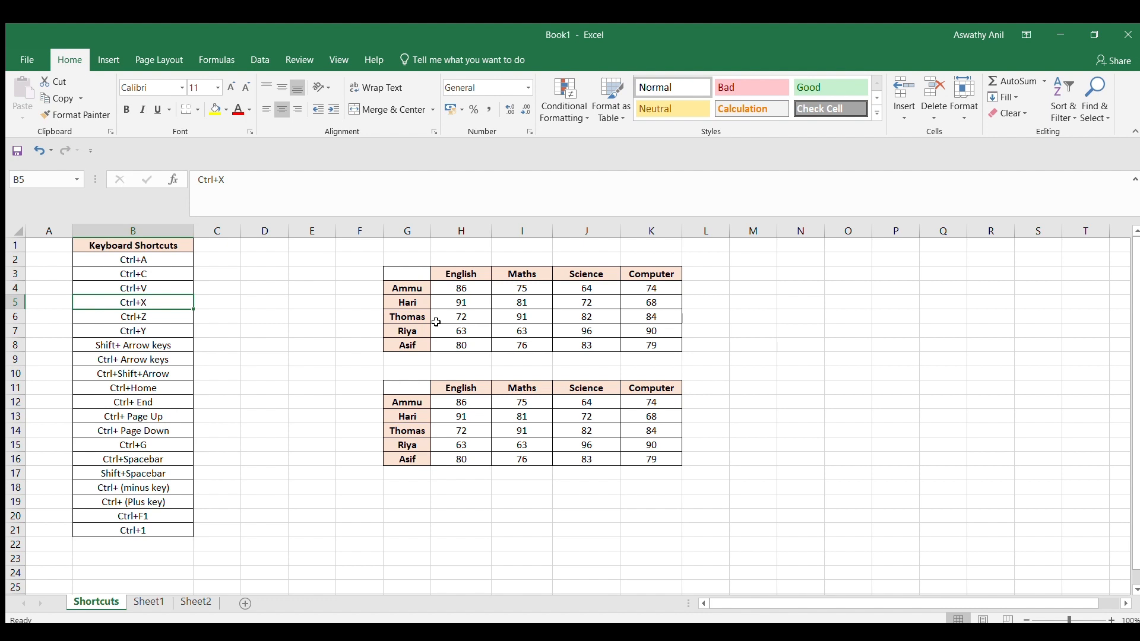
pyautogui.moveTo(402, 272); pyautogui.dragTo(639, 341)
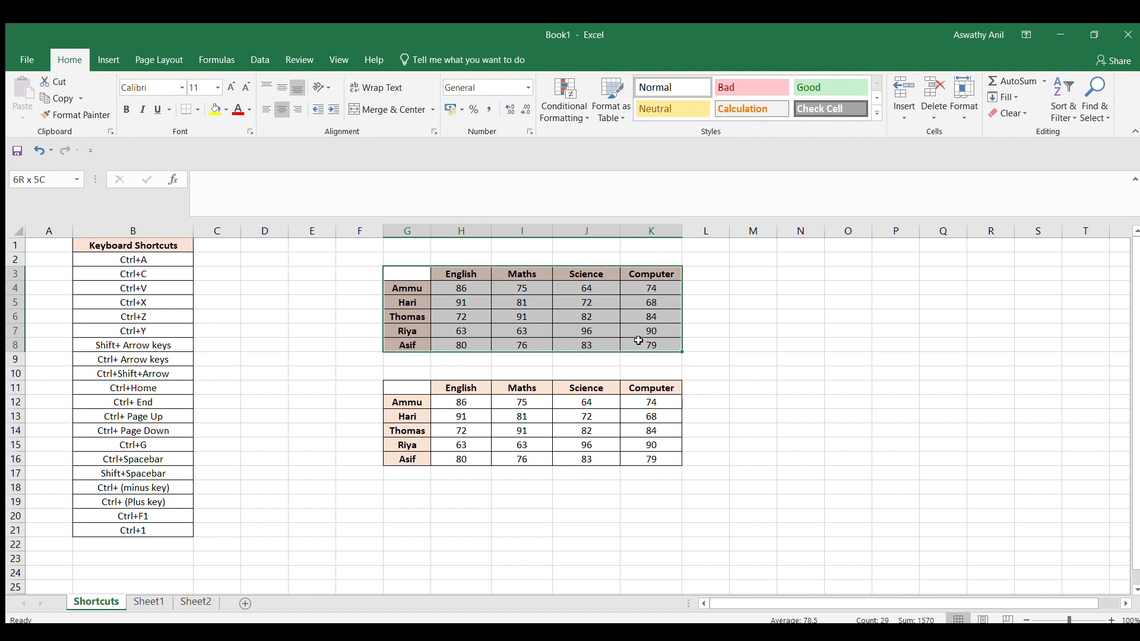
pyautogui.moveTo(639, 340); pyautogui.dragTo(591, 333)
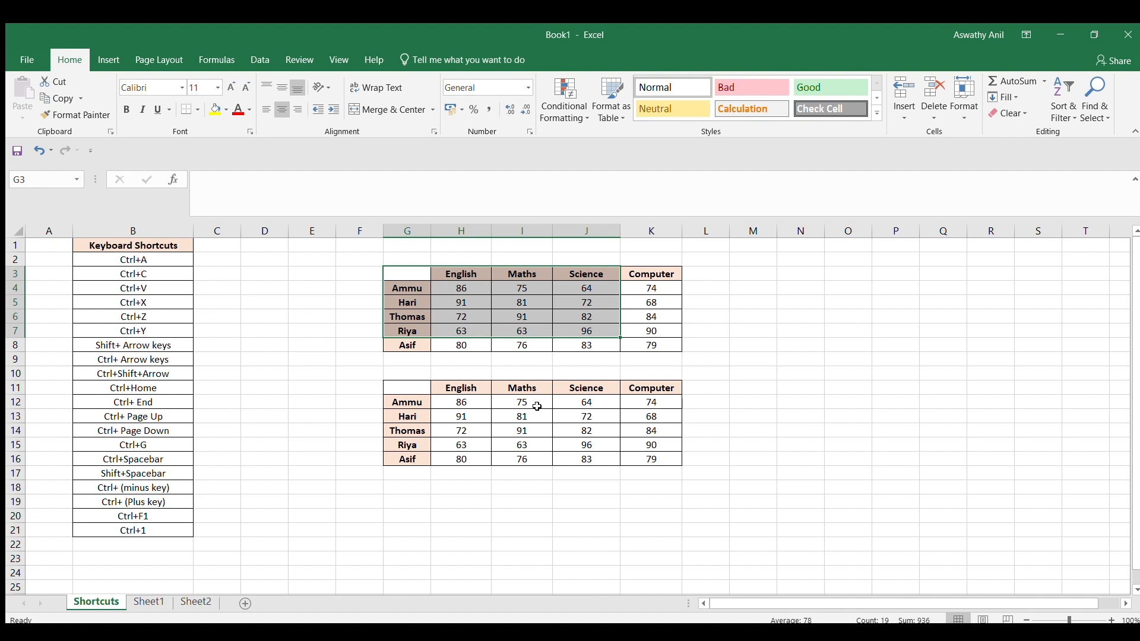
pyautogui.click(528, 427)
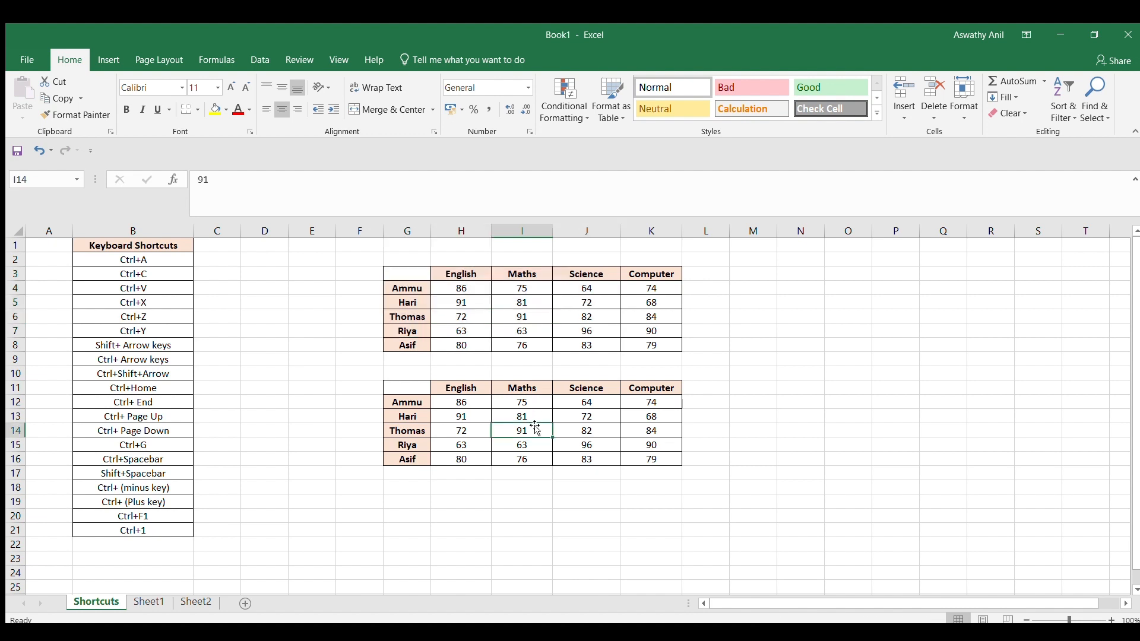
# Cut the duplicate marks table G11:K16 and paste it starting at cell G18.
pyautogui.click(412, 392)
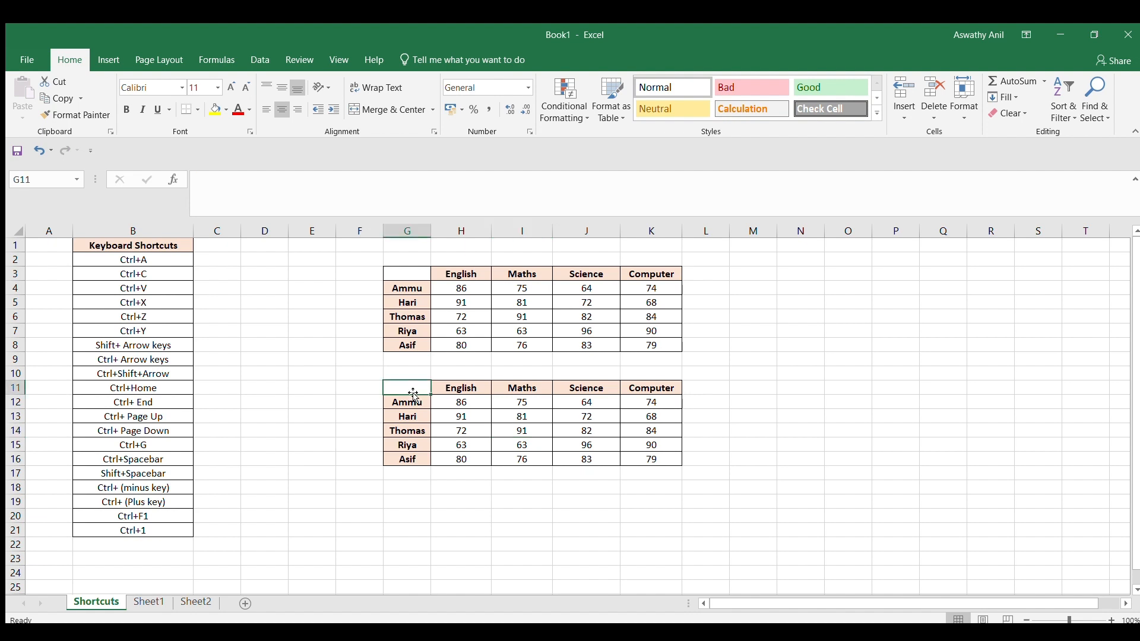
pyautogui.hotkey('ctrl', 'a')
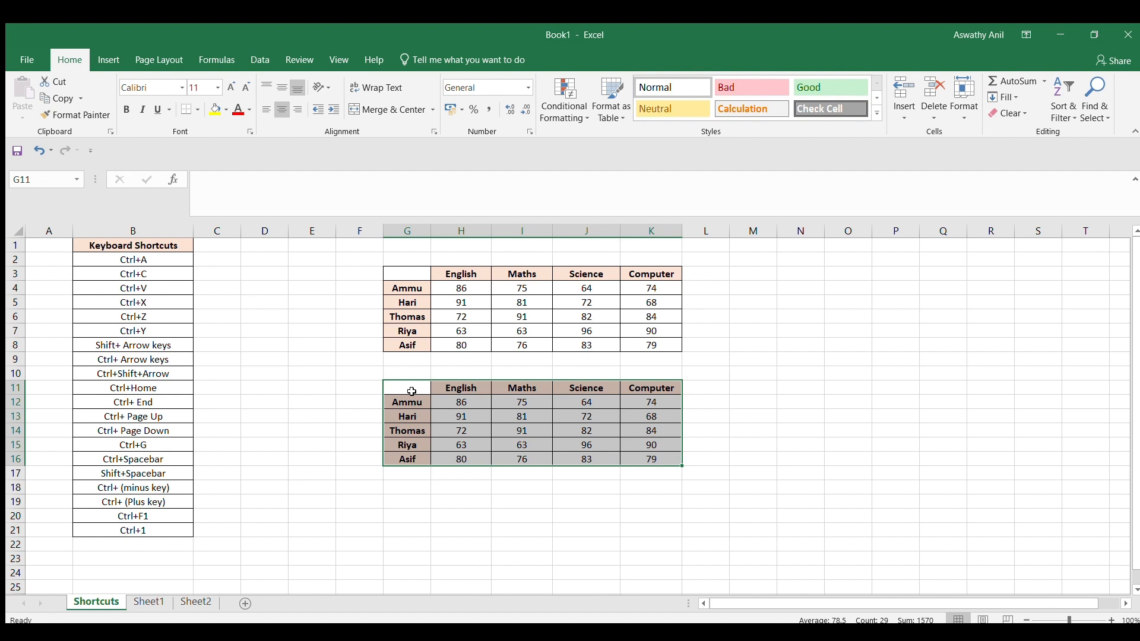
pyautogui.hotkey('ctrl', 'c')
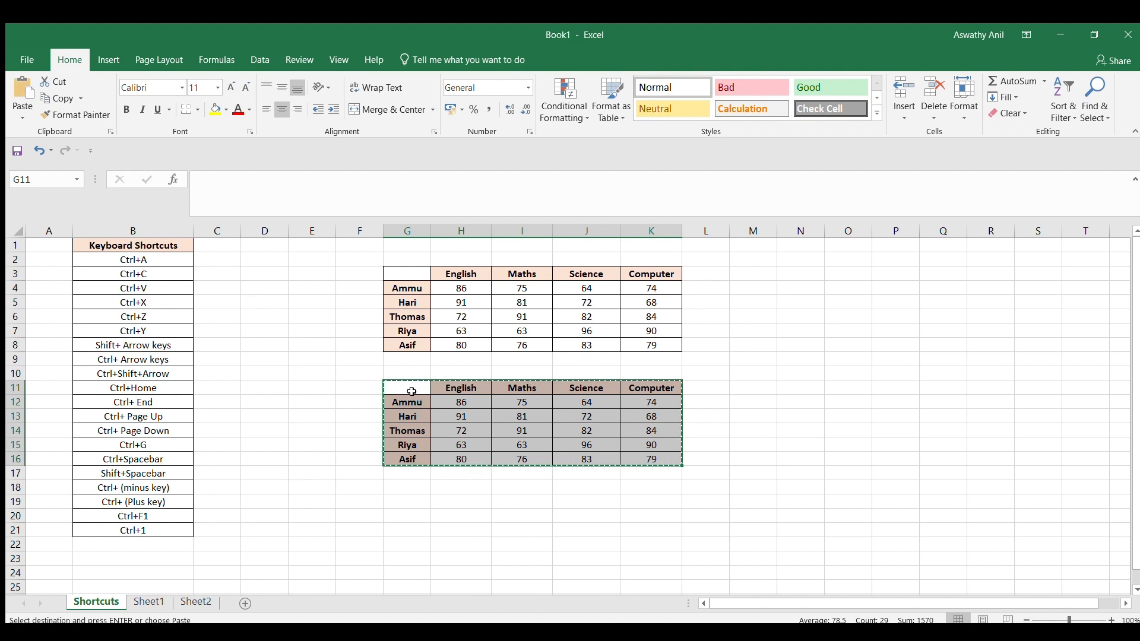
pyautogui.hotkey('ctrl', 'x')
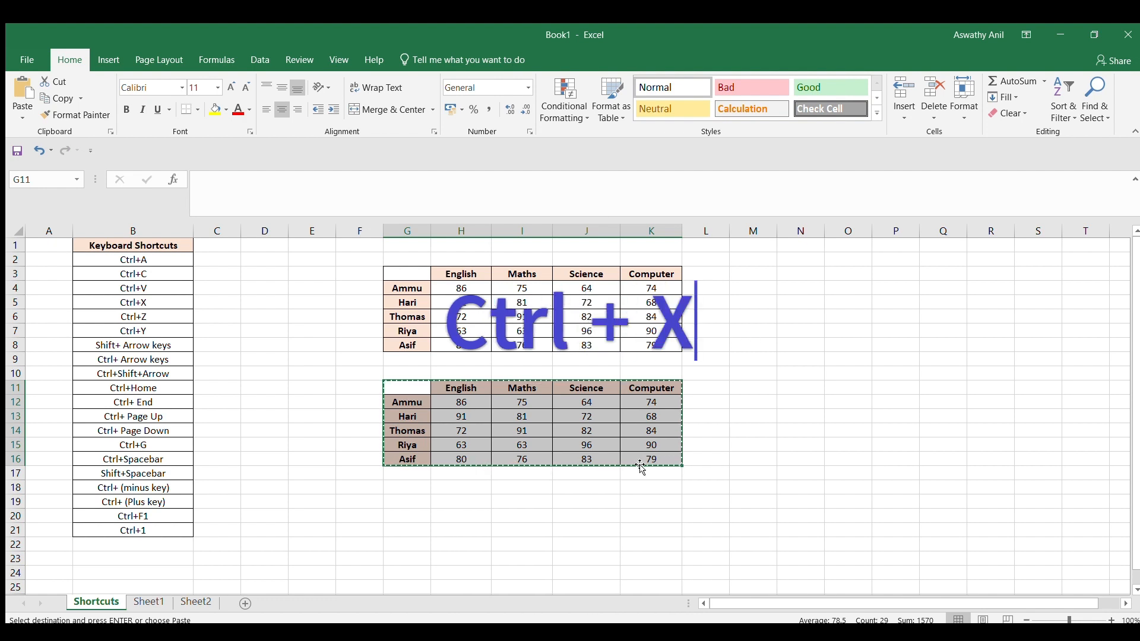
pyautogui.click(412, 487)
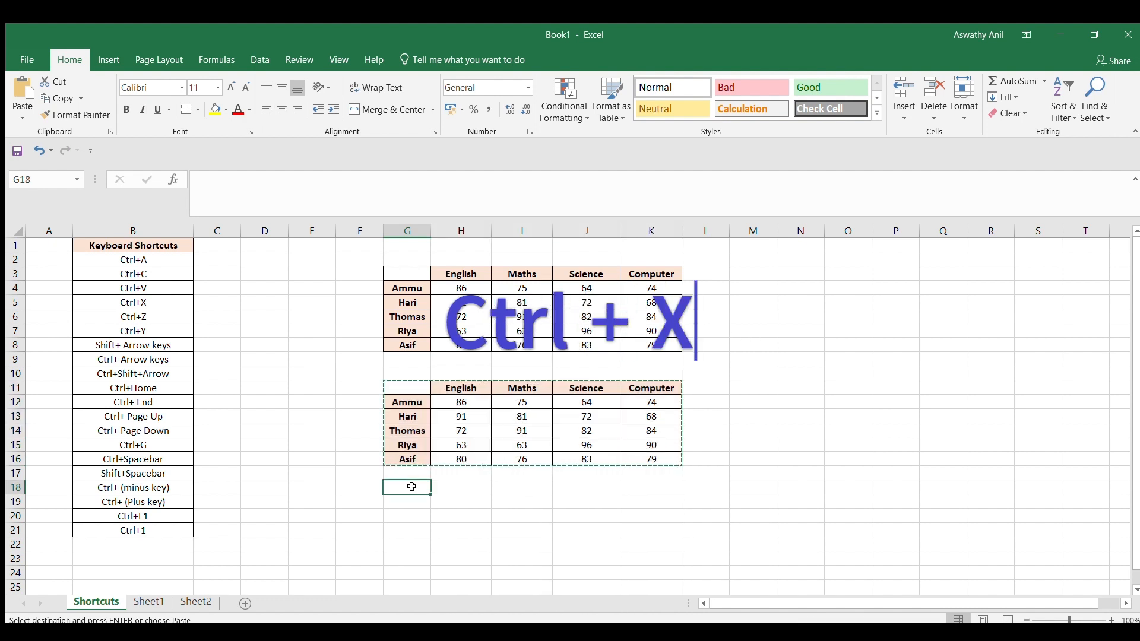
pyautogui.hotkey('ctrl', 'v')
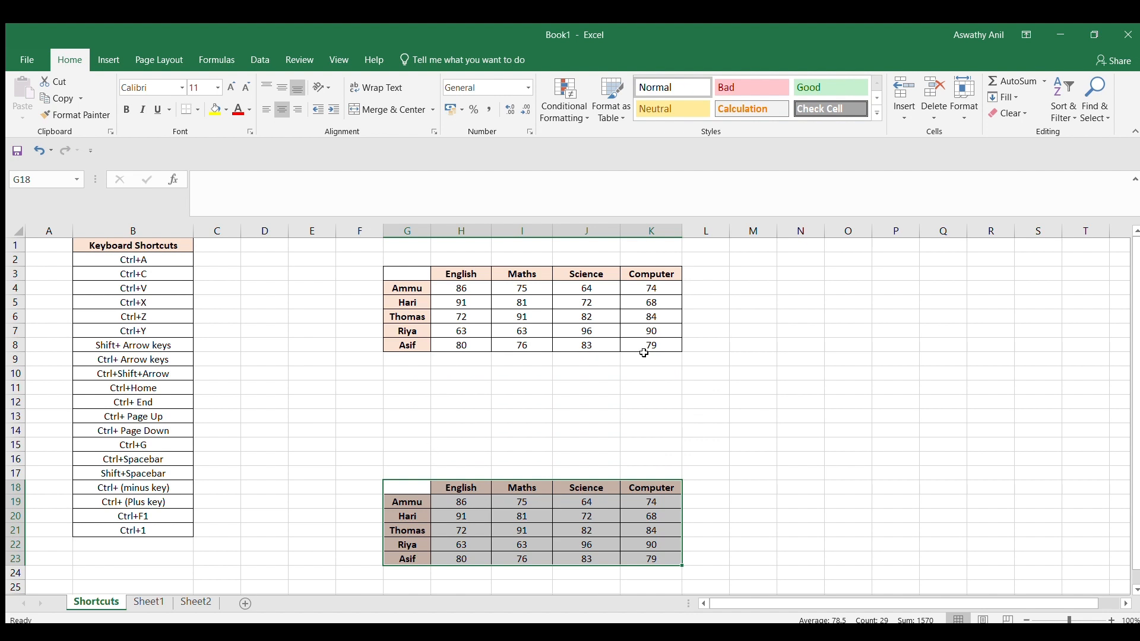
pyautogui.click(575, 501)
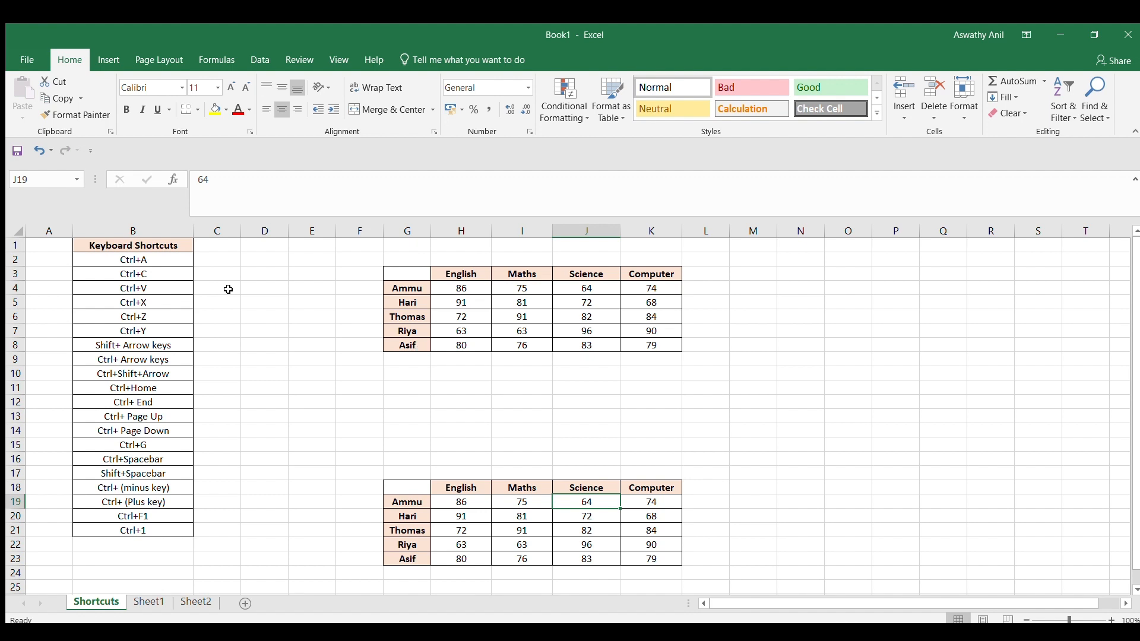
pyautogui.click(157, 307)
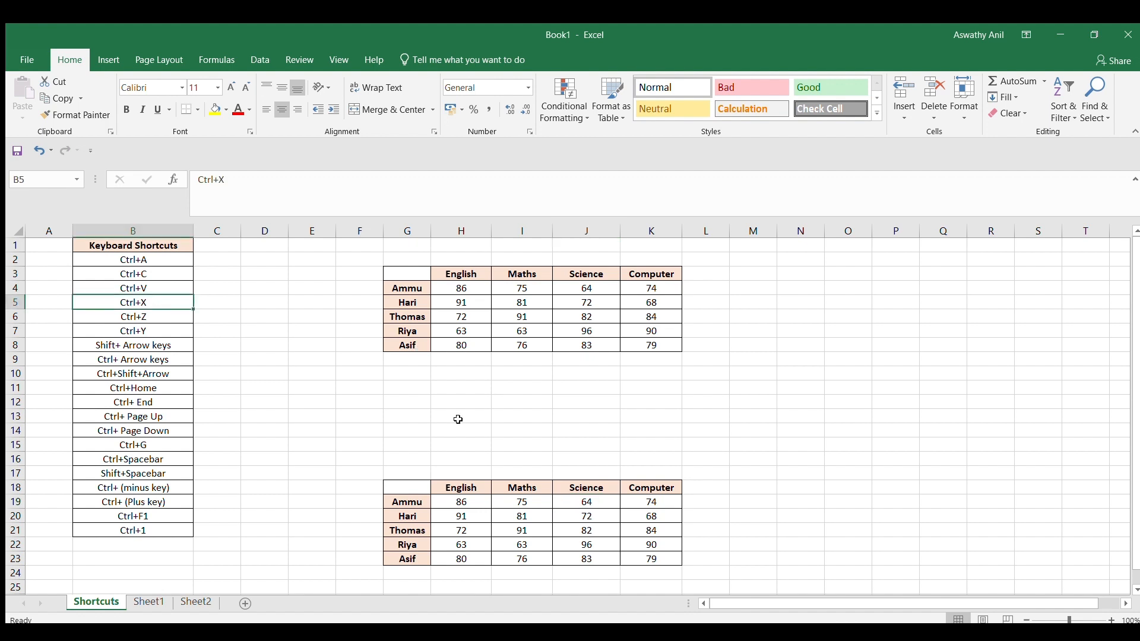
# Undo the move of the duplicate marks table to G18 and redo that same move.
pyautogui.click(409, 486)
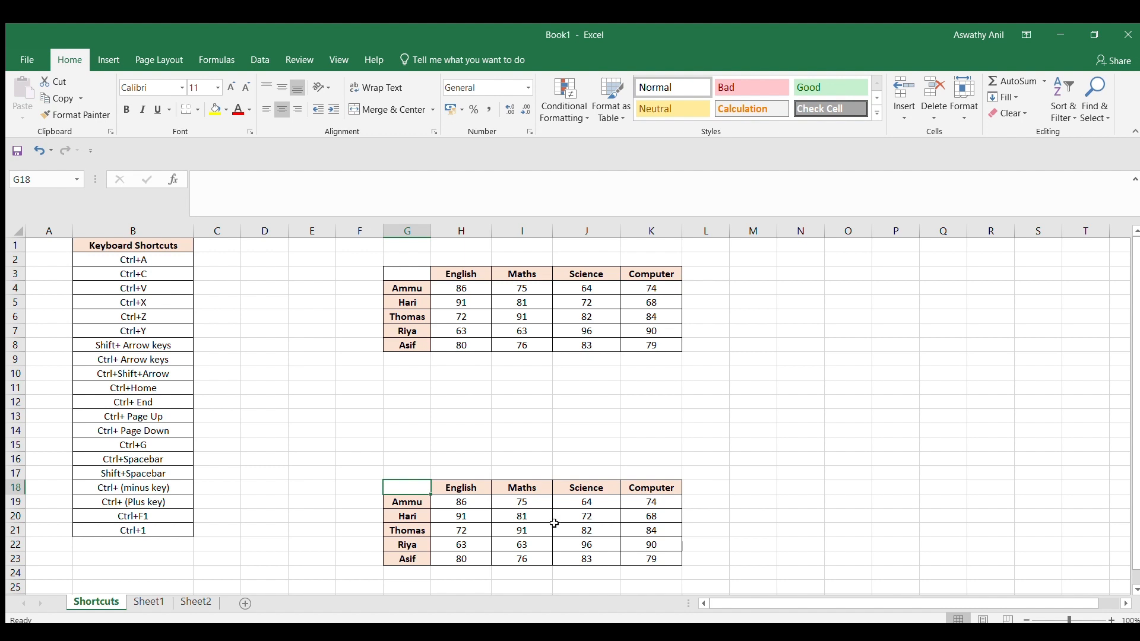
pyautogui.hotkey('ctrl', 'z')
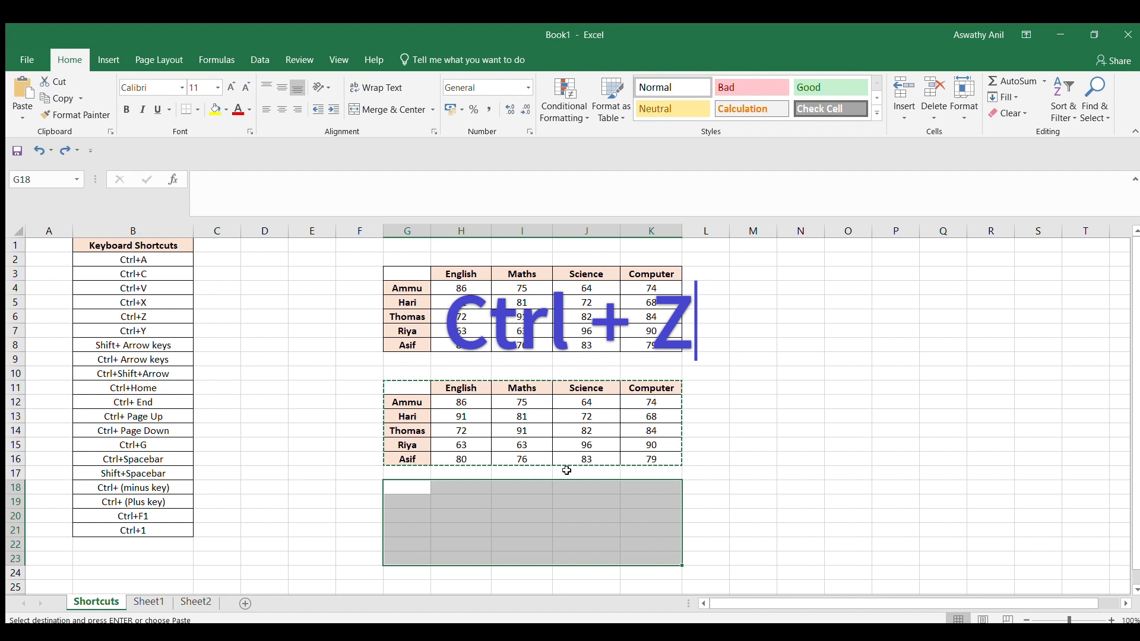
pyautogui.click(621, 448)
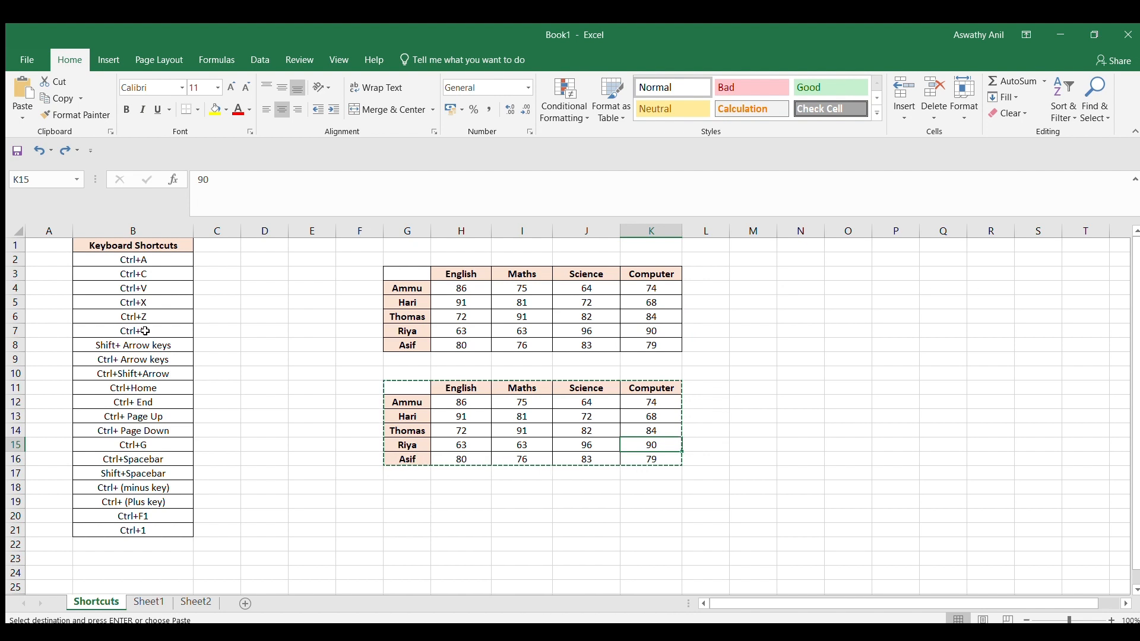
pyautogui.hotkey('ctrl', 'y')
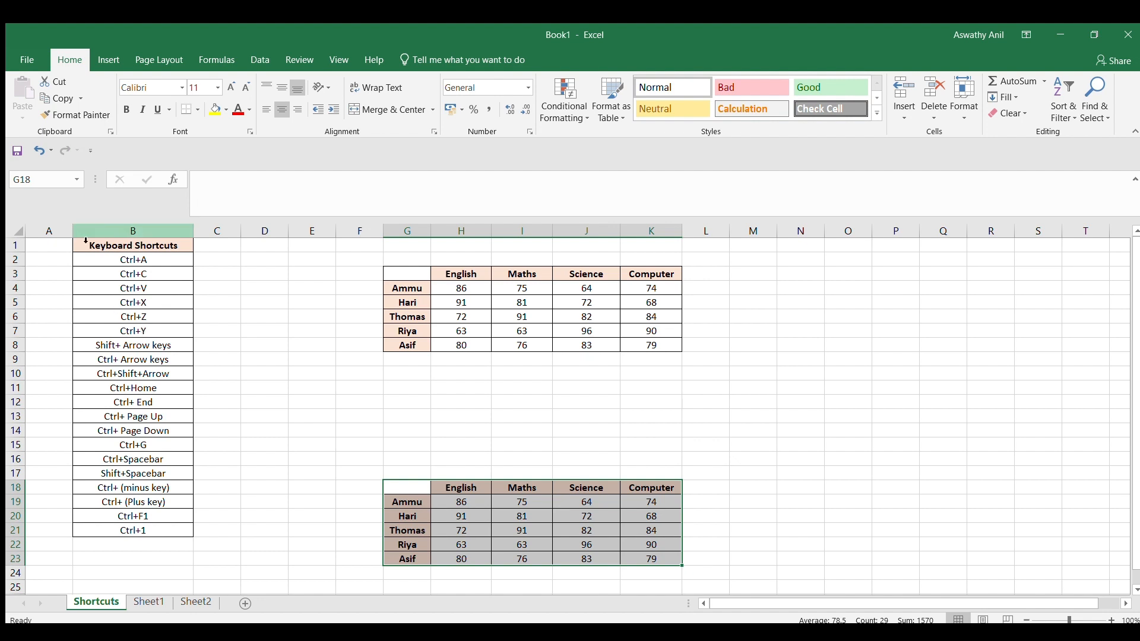
pyautogui.click(379, 373)
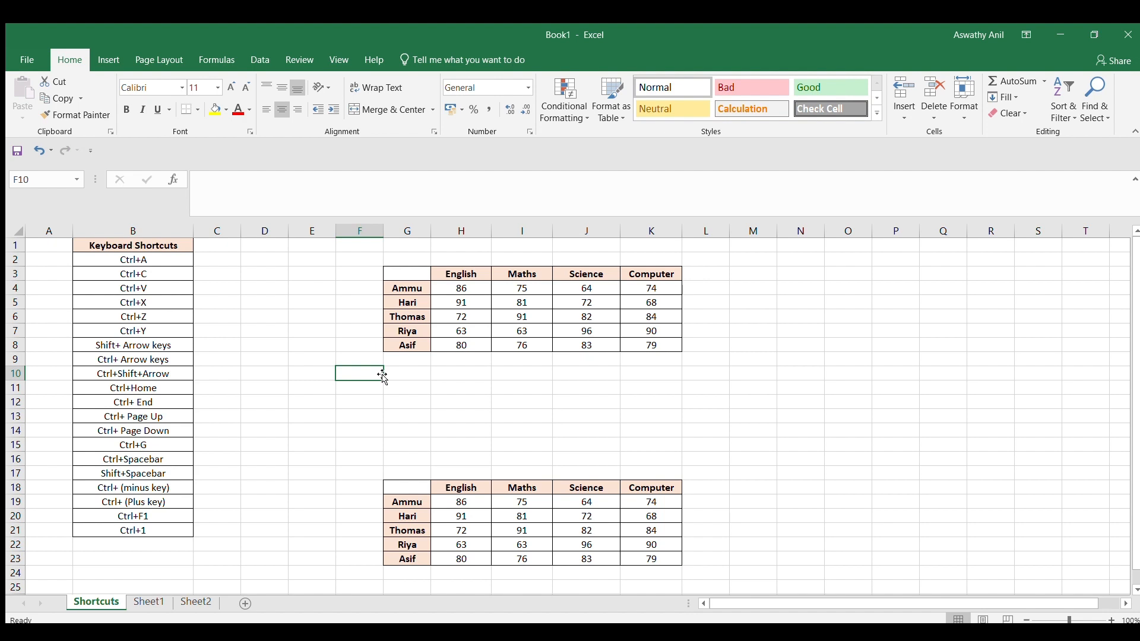
# Select the whole marks table G3:K8 from its corner cell G3, and clear the selection by picking cell H5.
pyautogui.click(143, 349)
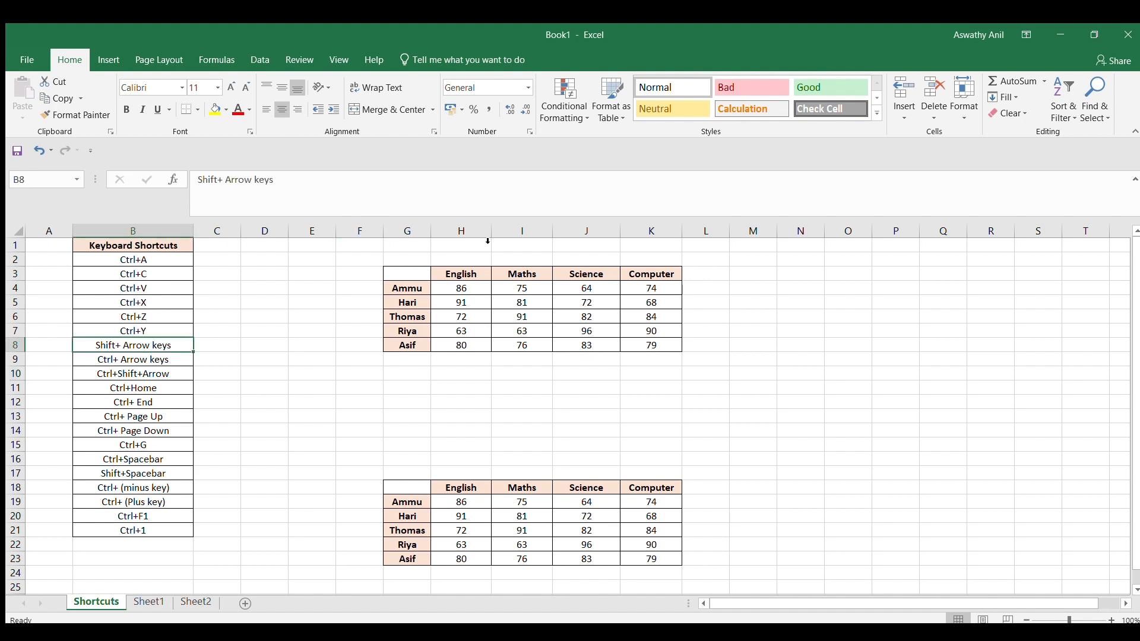
pyautogui.click(426, 276)
pyautogui.hotkey('ctrl', 'a')
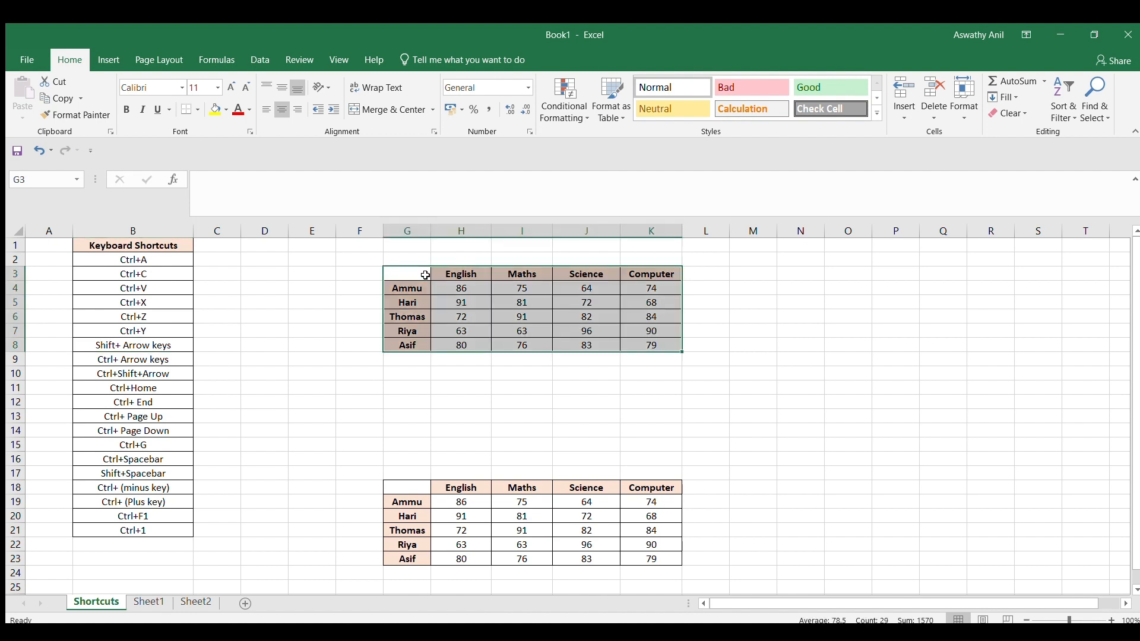
pyautogui.click(426, 276)
pyautogui.click(454, 303)
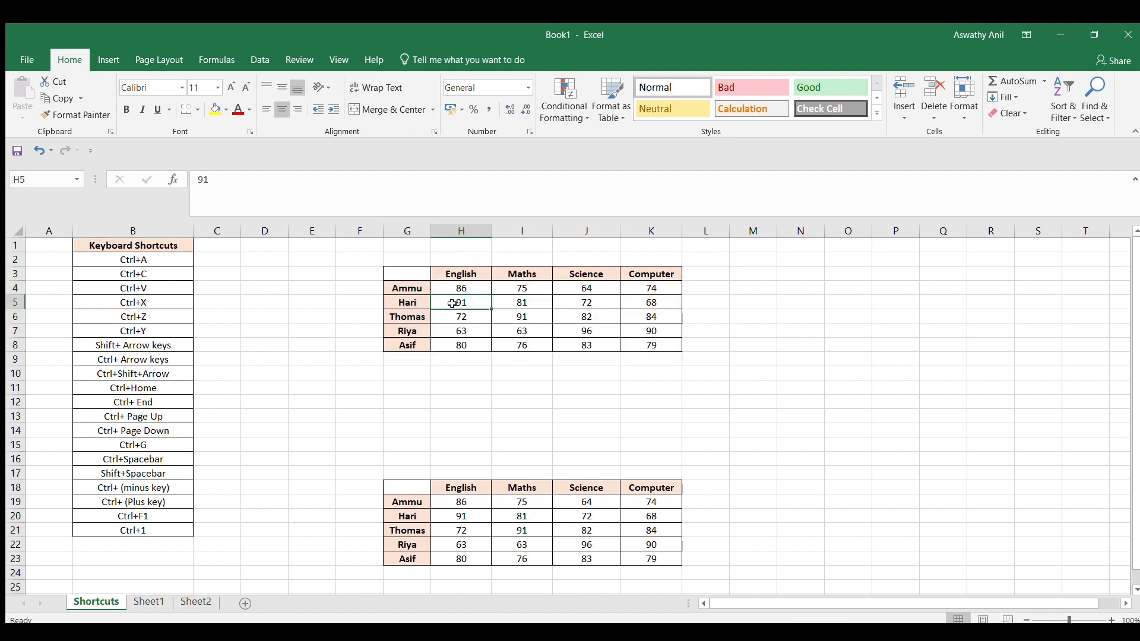
# Sweep a selection over the marks table from G3 to K8, and deselect it by picking the empty cell I11.
pyautogui.moveTo(416, 265); pyautogui.dragTo(409, 317)
pyautogui.click(415, 280)
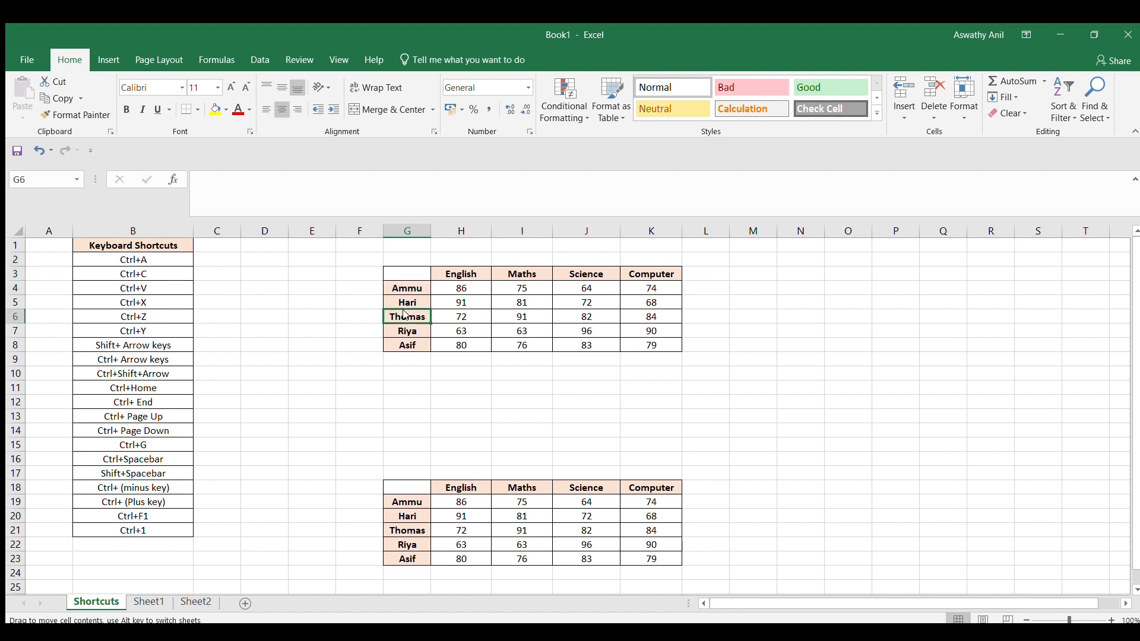
pyautogui.click(611, 381)
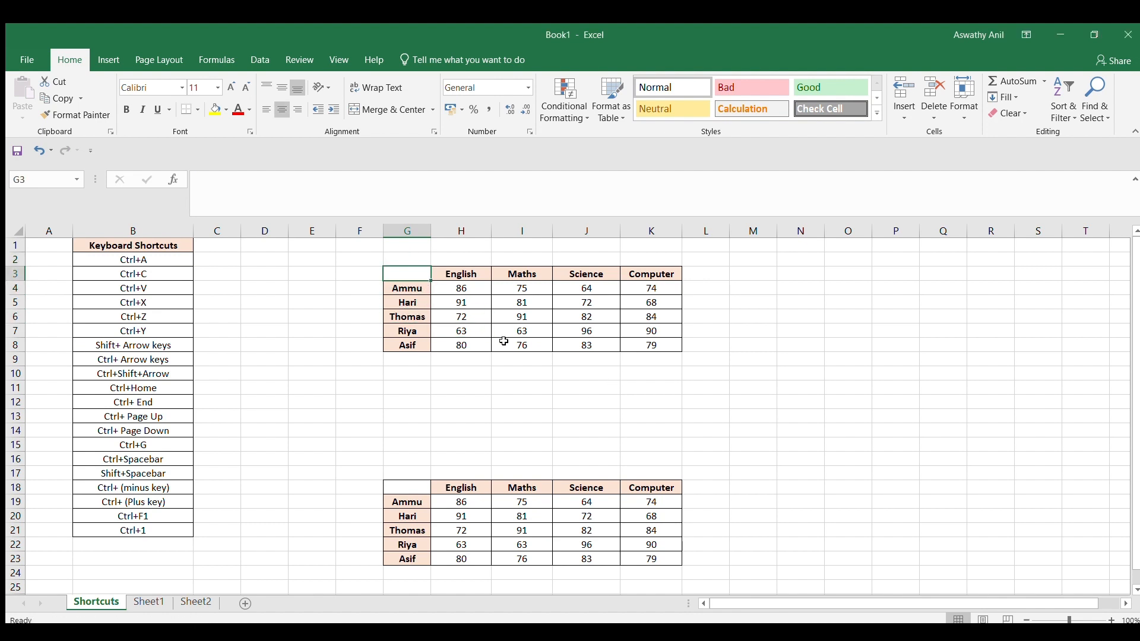
pyautogui.click(424, 286)
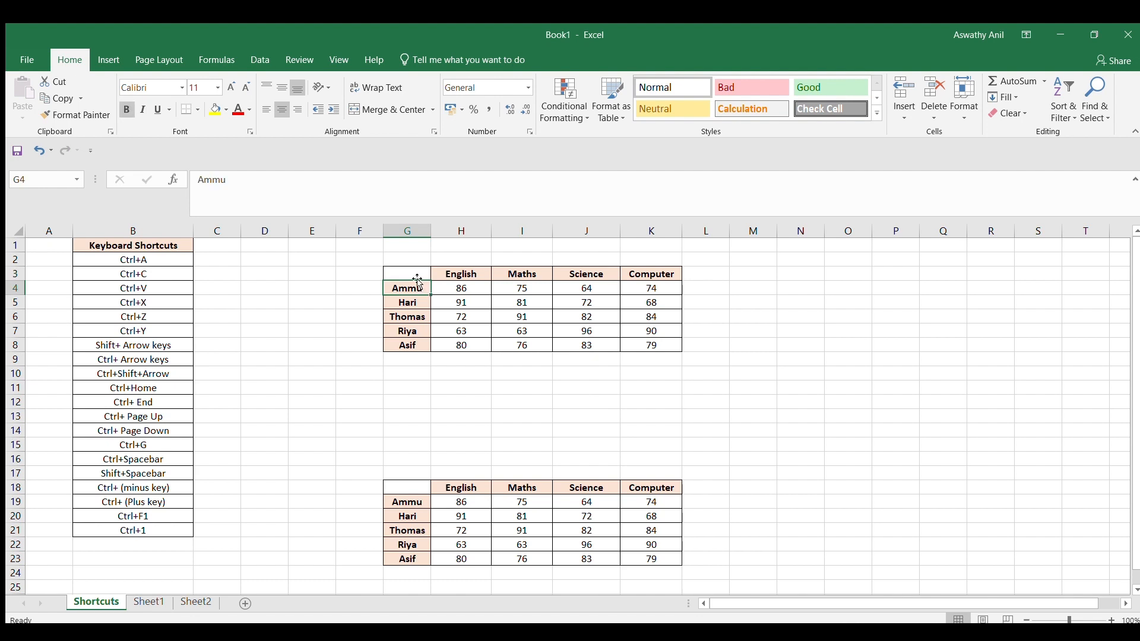
pyautogui.moveTo(415, 273); pyautogui.dragTo(657, 345)
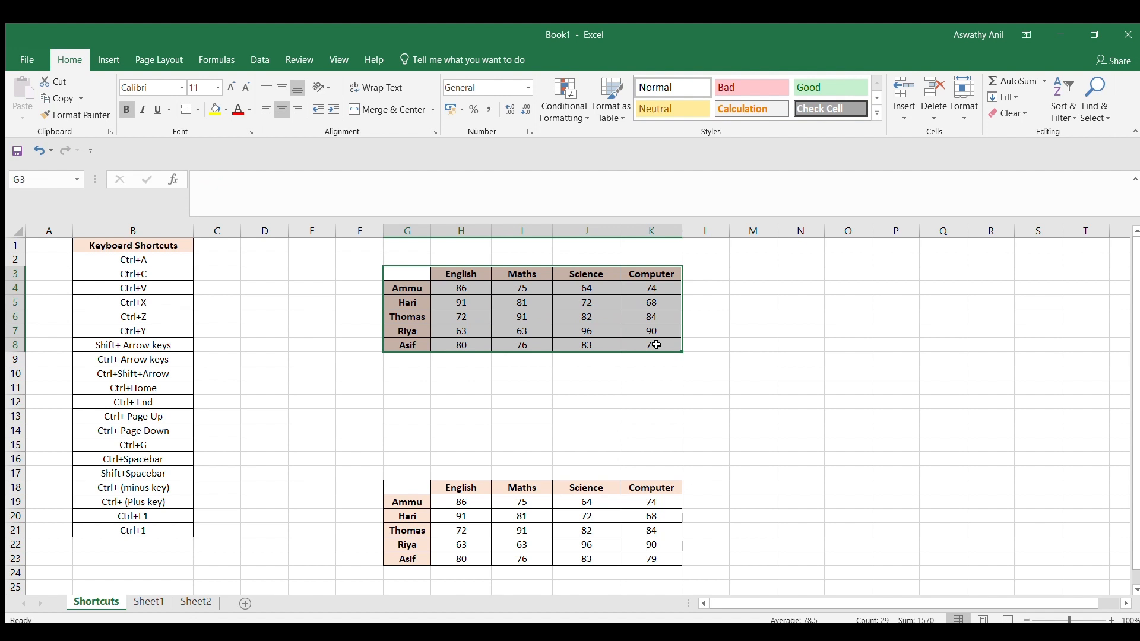
pyautogui.click(518, 387)
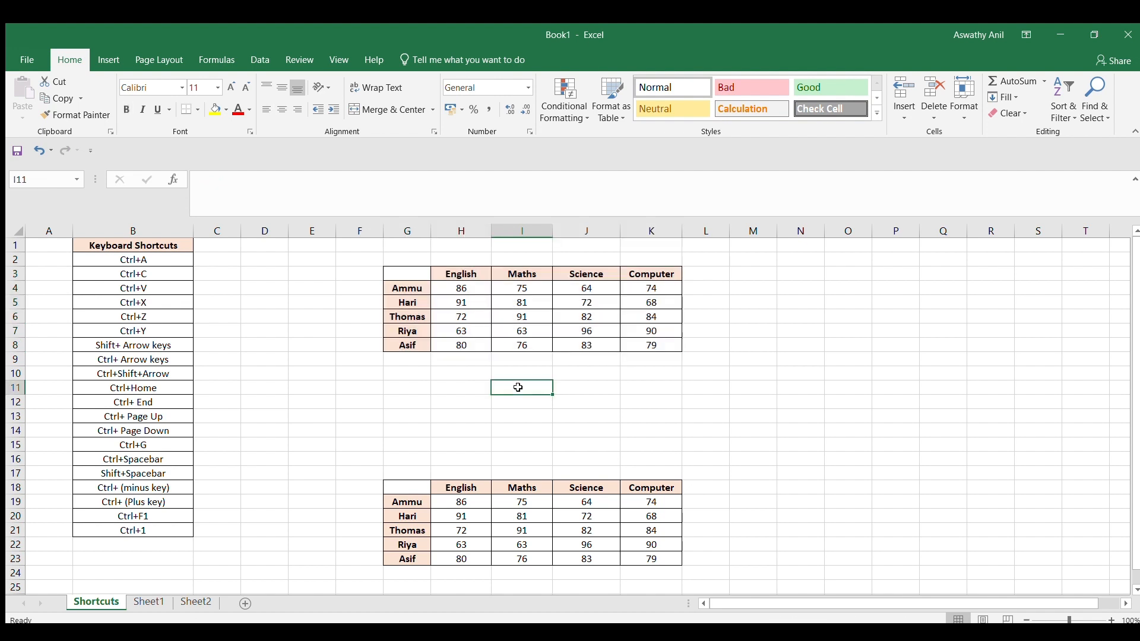
# Select G3:H4 in the upper marks table and extend the selection one cell at a time to G3:K6.
pyautogui.moveTo(407, 274); pyautogui.dragTo(440, 295)
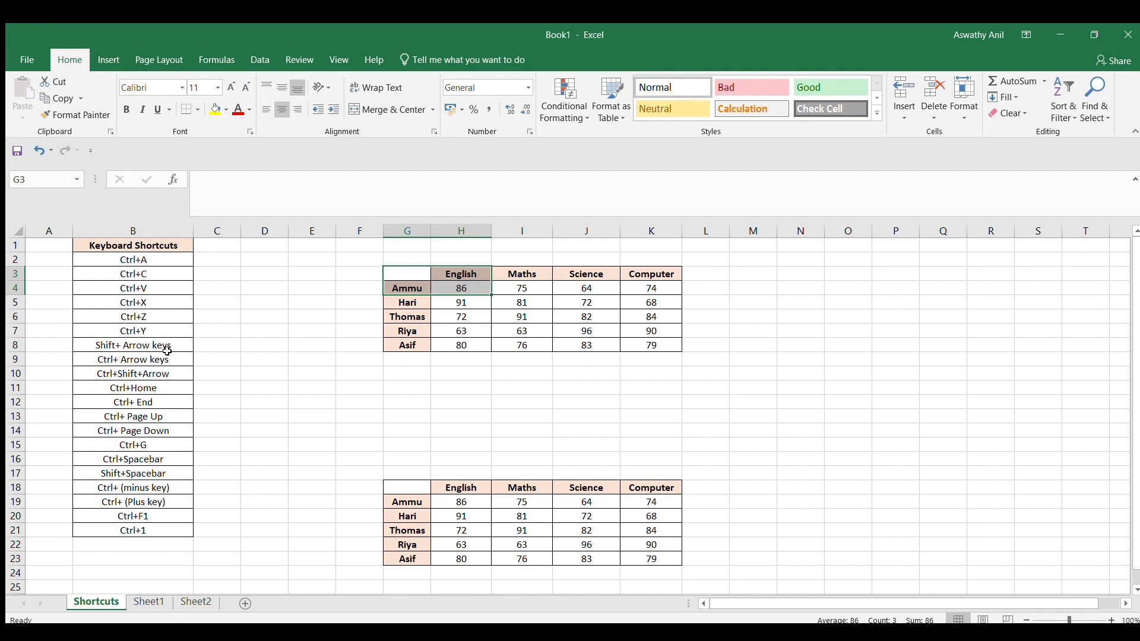
pyautogui.hotkey('shift', 'Right')
pyautogui.hotkey('shift', 'Right')
pyautogui.hotkey('shift', 'Right')
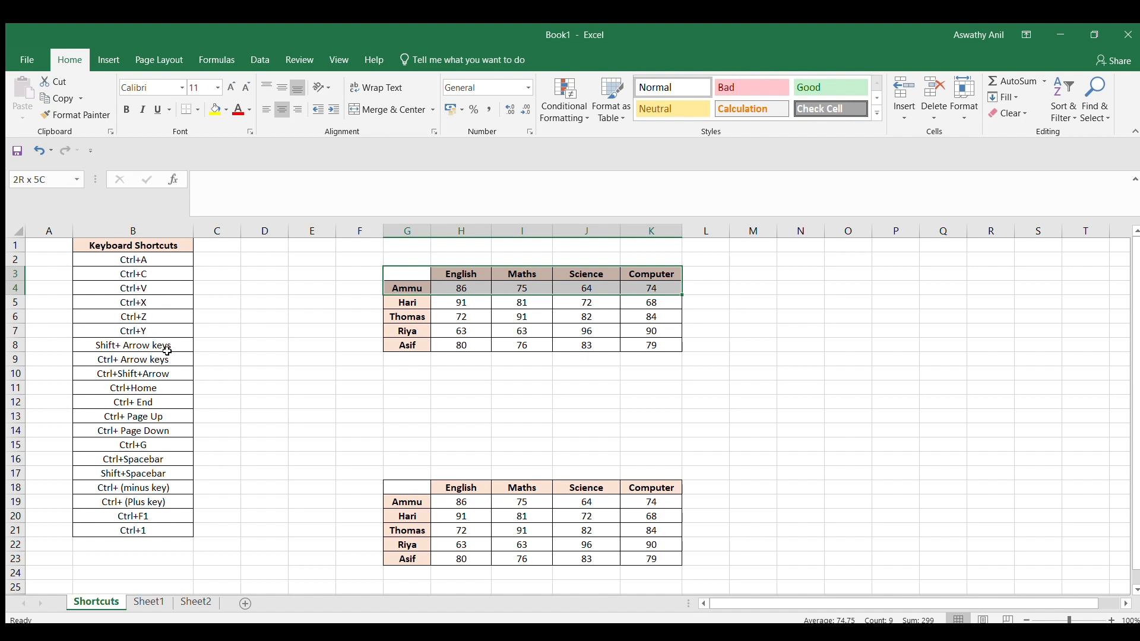
pyautogui.hotkey('shift', 'Down')
pyautogui.hotkey('shift', 'Down')
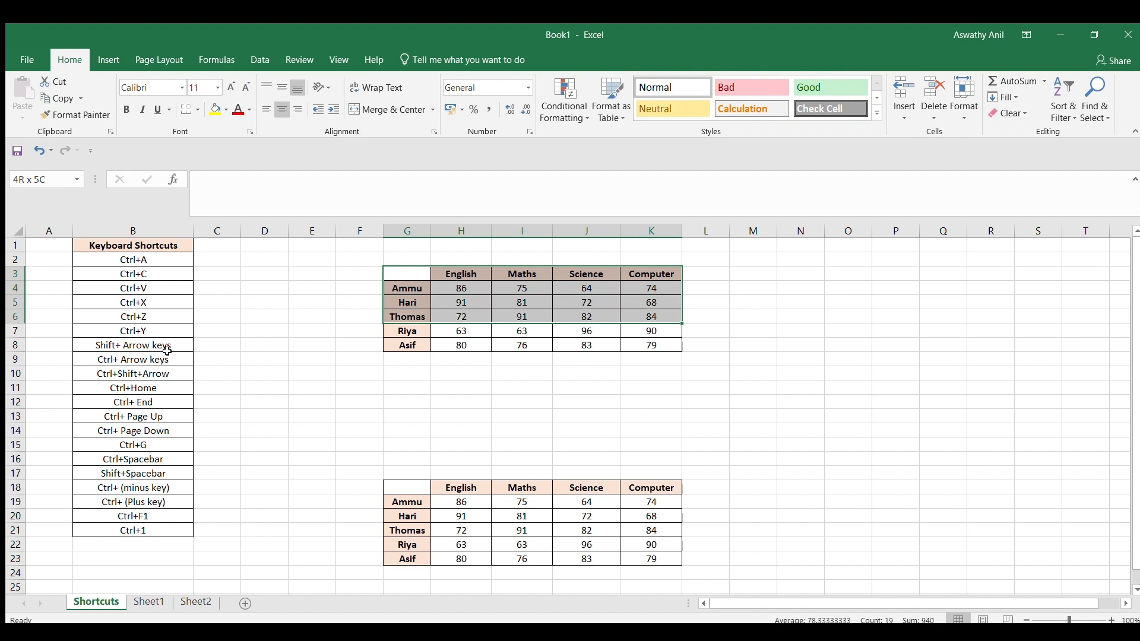
# Shrink the selection row by row to the header row G3:K3, and column by column to the single cell G3.
pyautogui.hotkey('shift', 'Up')
pyautogui.hotkey('shift', 'Up')
pyautogui.hotkey('shift', 'Up')
pyautogui.hotkey('shift', 'Up')
pyautogui.hotkey('shift', 'Up')
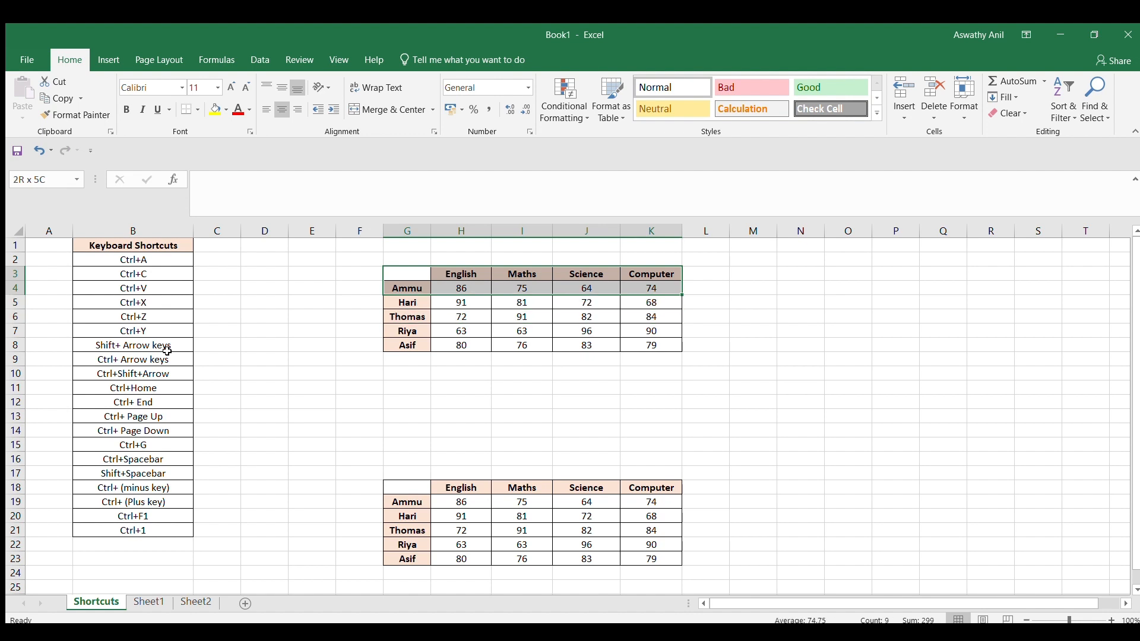
pyautogui.hotkey('shift', 'Down')
pyautogui.hotkey('shift', 'Down')
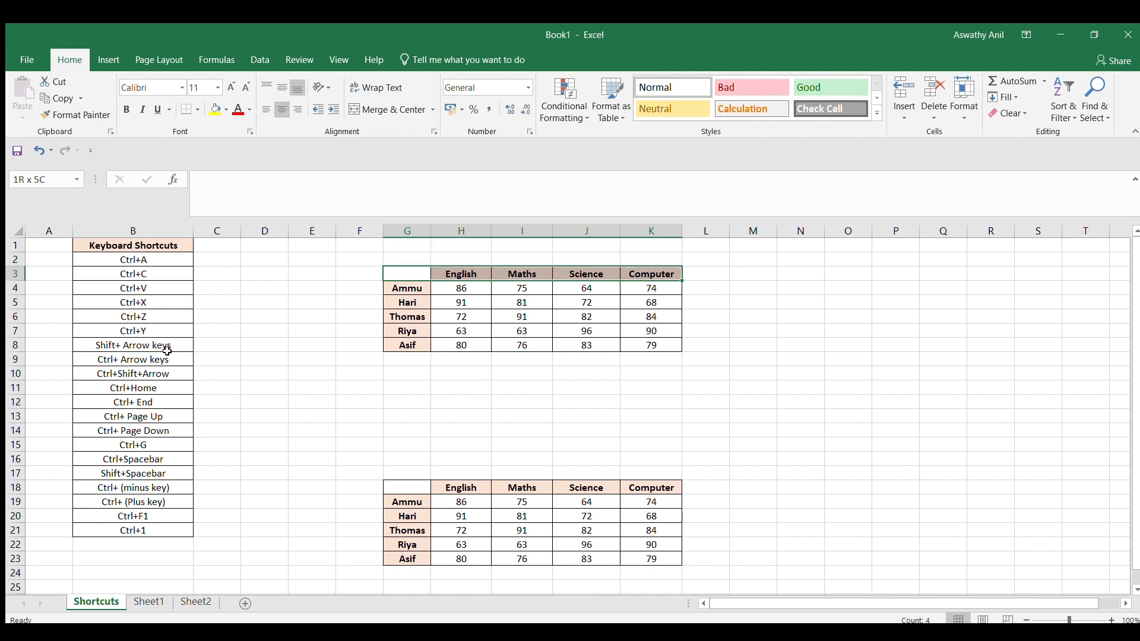
pyautogui.hotkey('shift', 'Left')
pyautogui.hotkey('shift', 'Left')
pyautogui.hotkey('shift', 'Left')
pyautogui.hotkey('shift', 'Left')
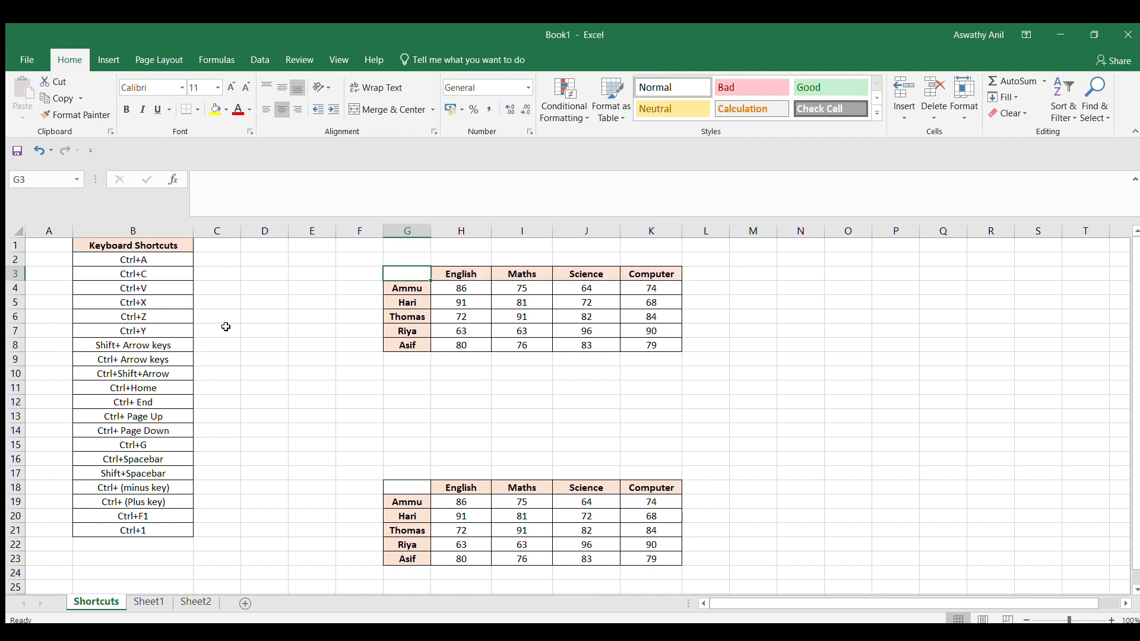
# Jump along the data edges from cell G3 to the table's last cell K8, and back to G4.
pyautogui.click(450, 302)
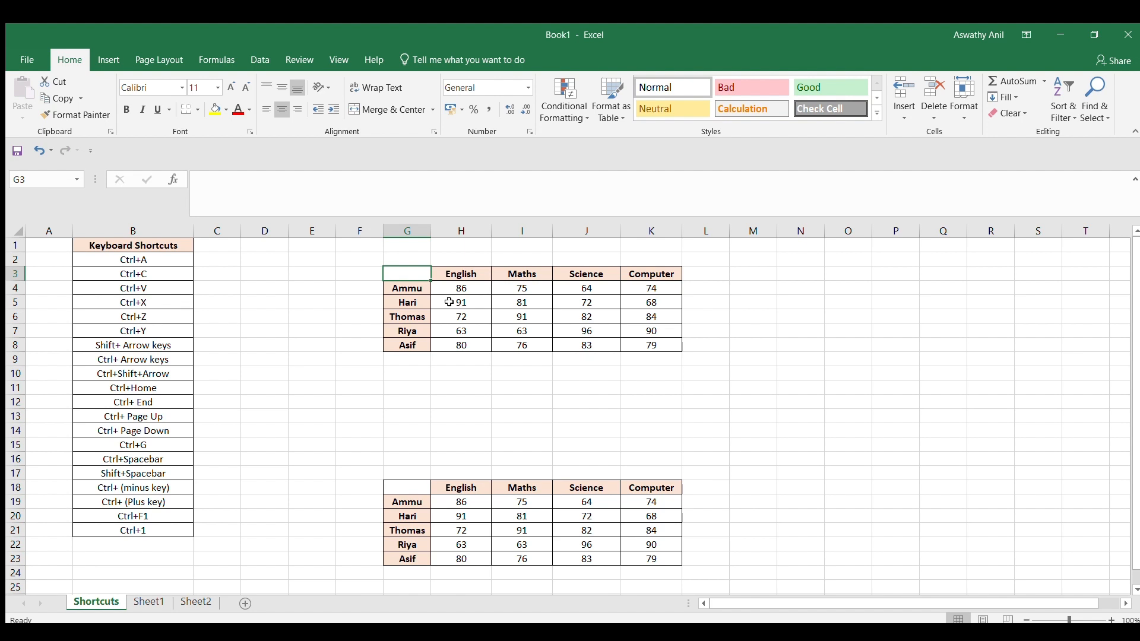
pyautogui.click(414, 271)
pyautogui.hotkey('ctrl', 'Right')
pyautogui.hotkey('ctrl', 'Right')
pyautogui.hotkey('ctrl', 'Down')
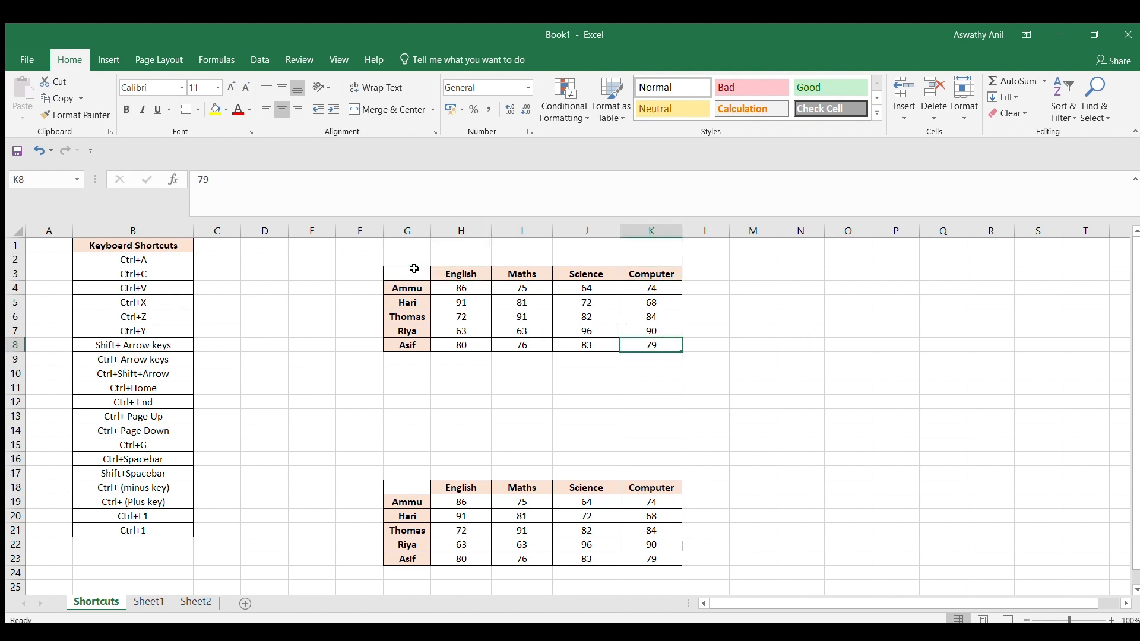
pyautogui.hotkey('ctrl', 'Left')
pyautogui.hotkey('ctrl', 'Up')
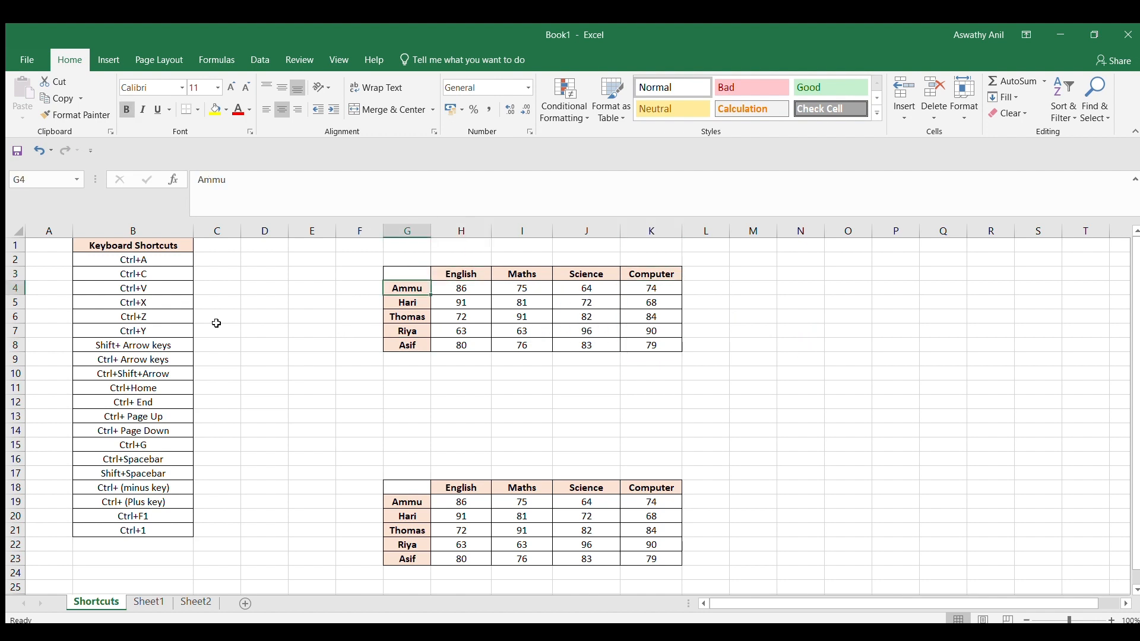
# Select G3:H5 and extend the selection to the table's right and lower data edges, covering G3:K8.
pyautogui.click(116, 362)
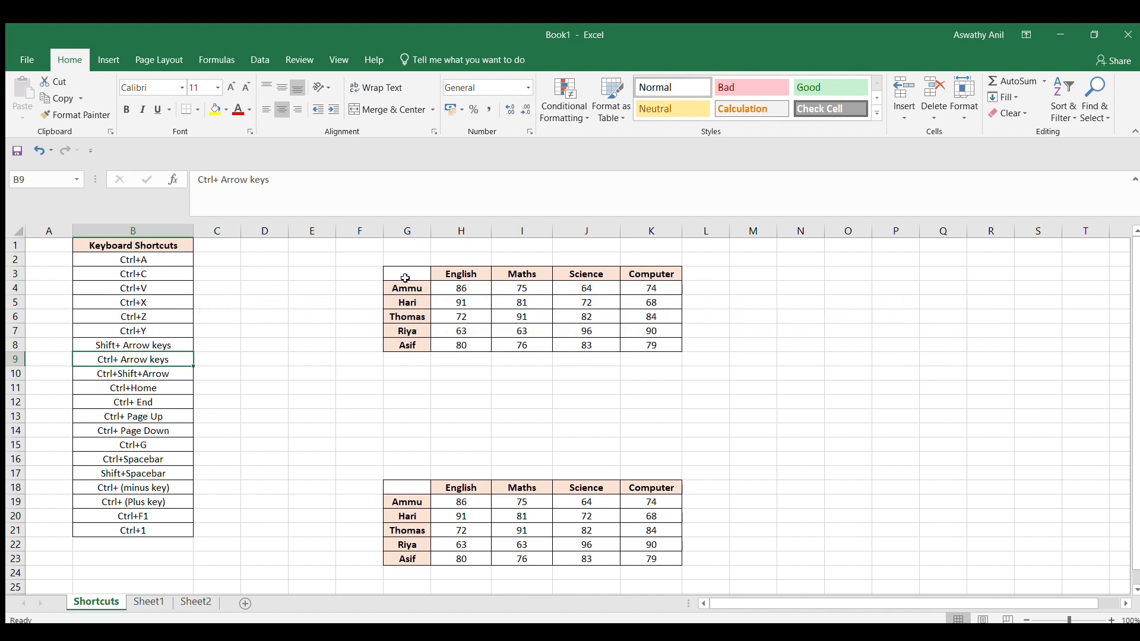
pyautogui.moveTo(405, 279); pyautogui.dragTo(436, 298)
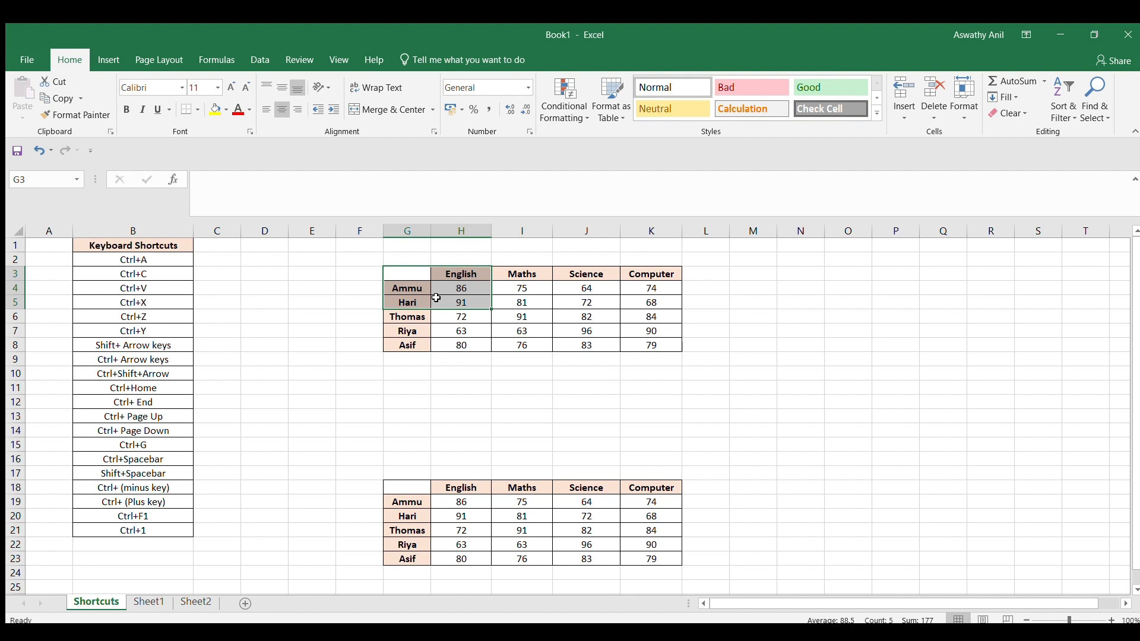
pyautogui.hotkey('ctrl', 'shift', 'Right')
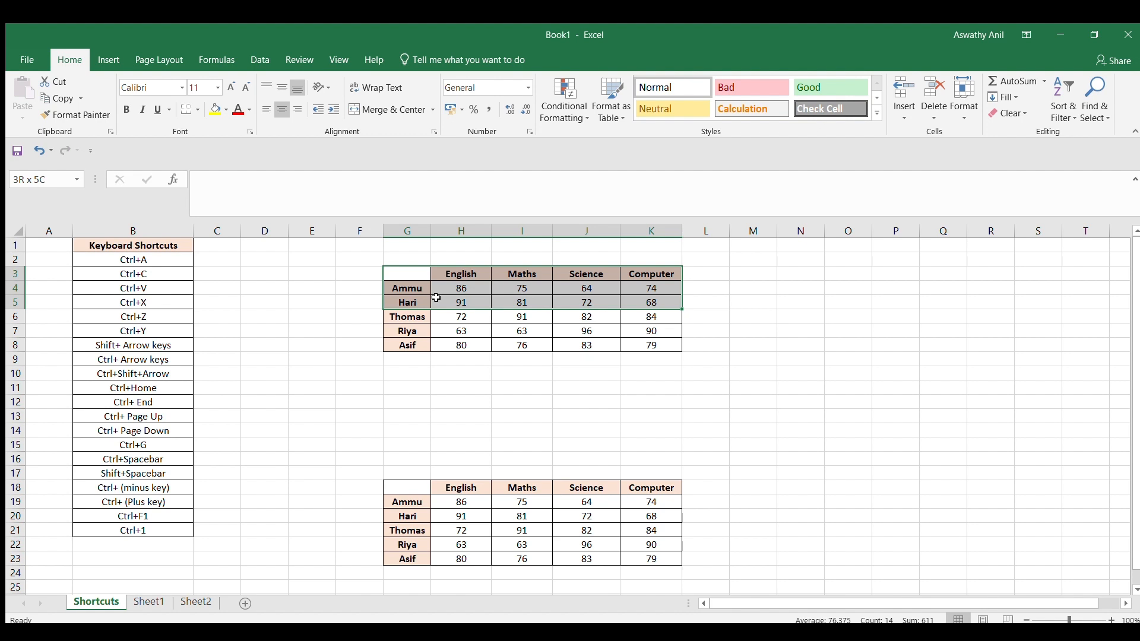
pyautogui.hotkey('ctrl', 'shift', 'Down')
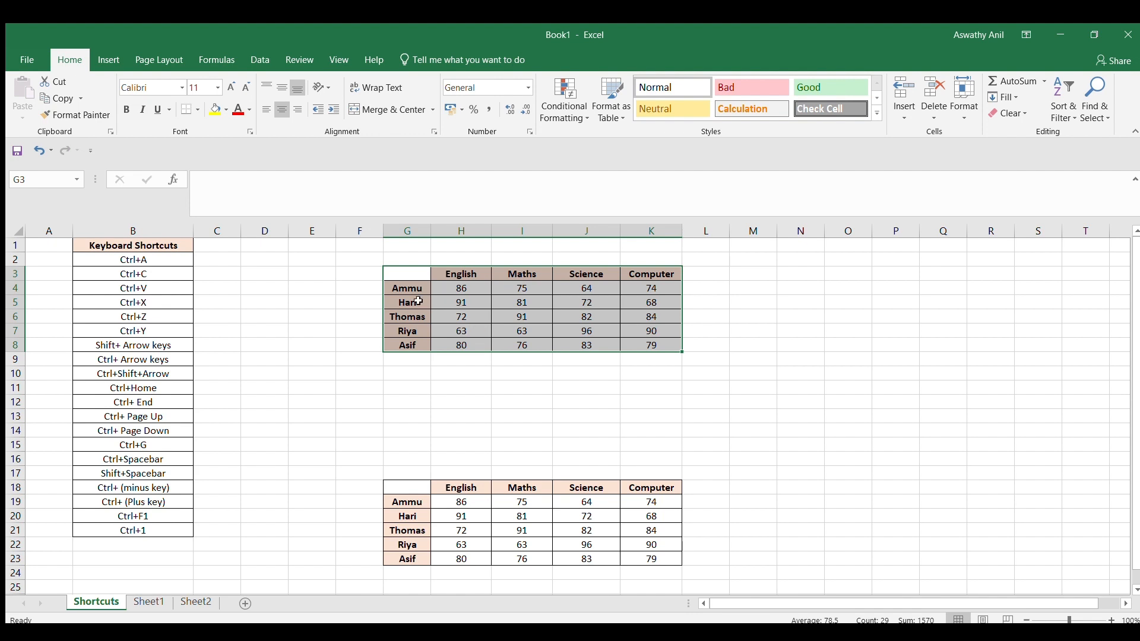
# Clear the table selection and jump from the empty cell K16 to the worksheet's first cell A1.
pyautogui.click(323, 389)
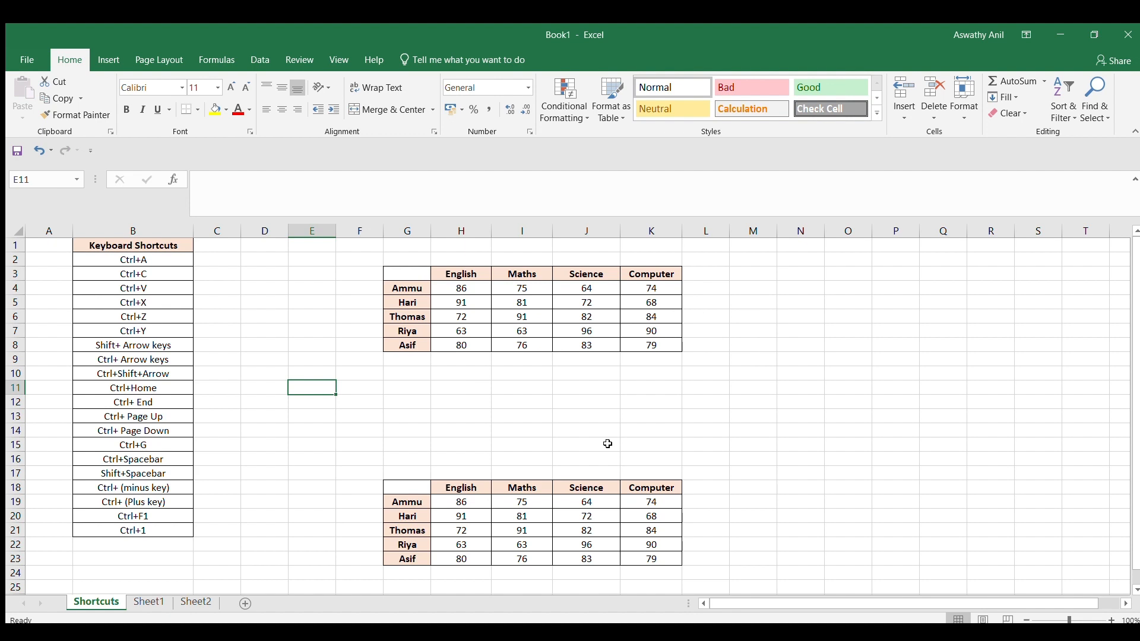
pyautogui.click(632, 456)
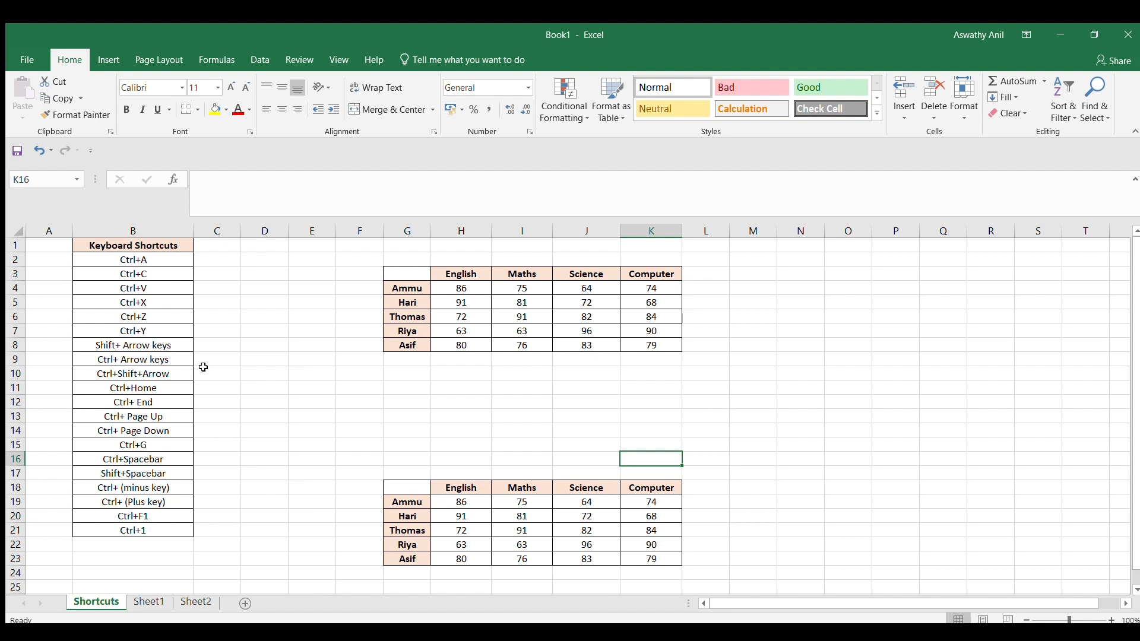
pyautogui.hotkey('ctrl', 'Home')
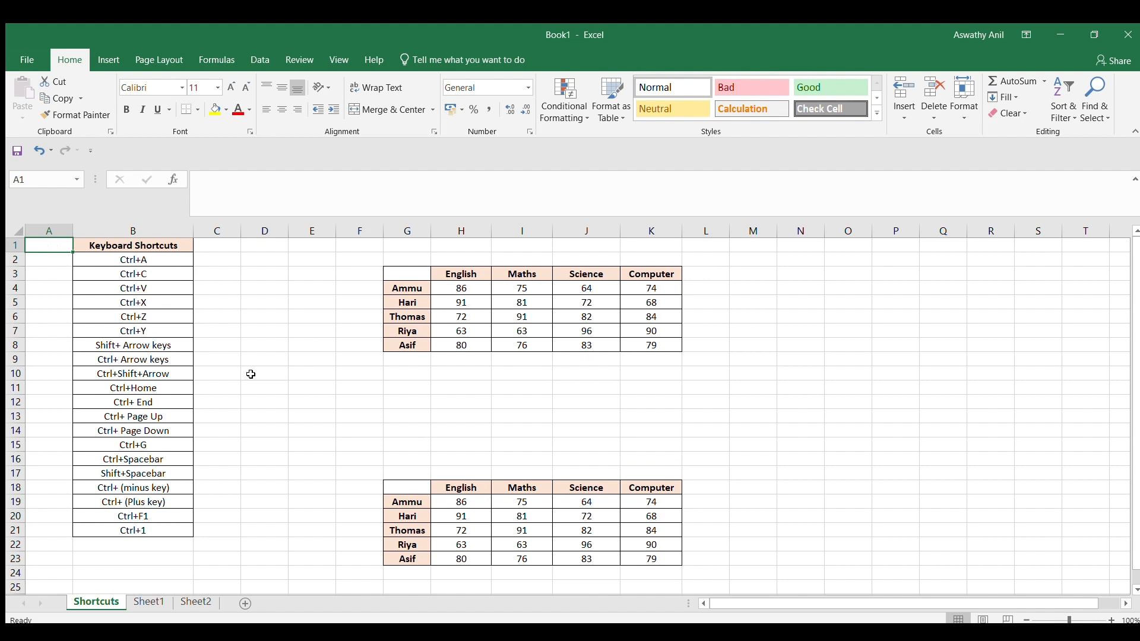
# Jump from the empty cell F10 to the worksheet's last used cell K23, and finish on the empty cell I14.
pyautogui.click(707, 558)
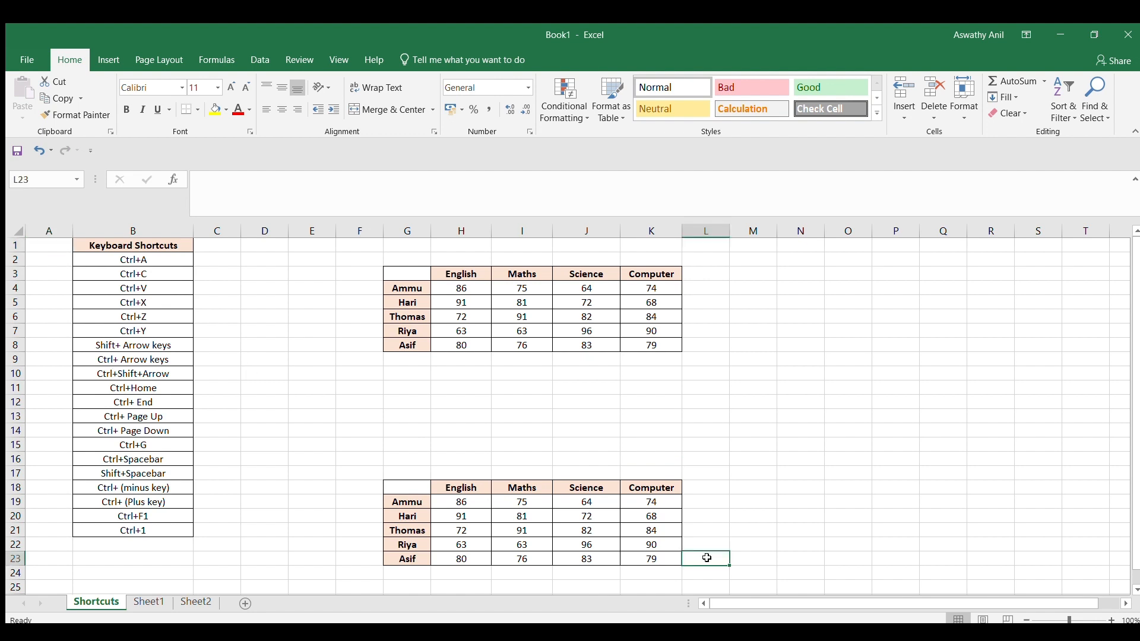
pyautogui.click(667, 558)
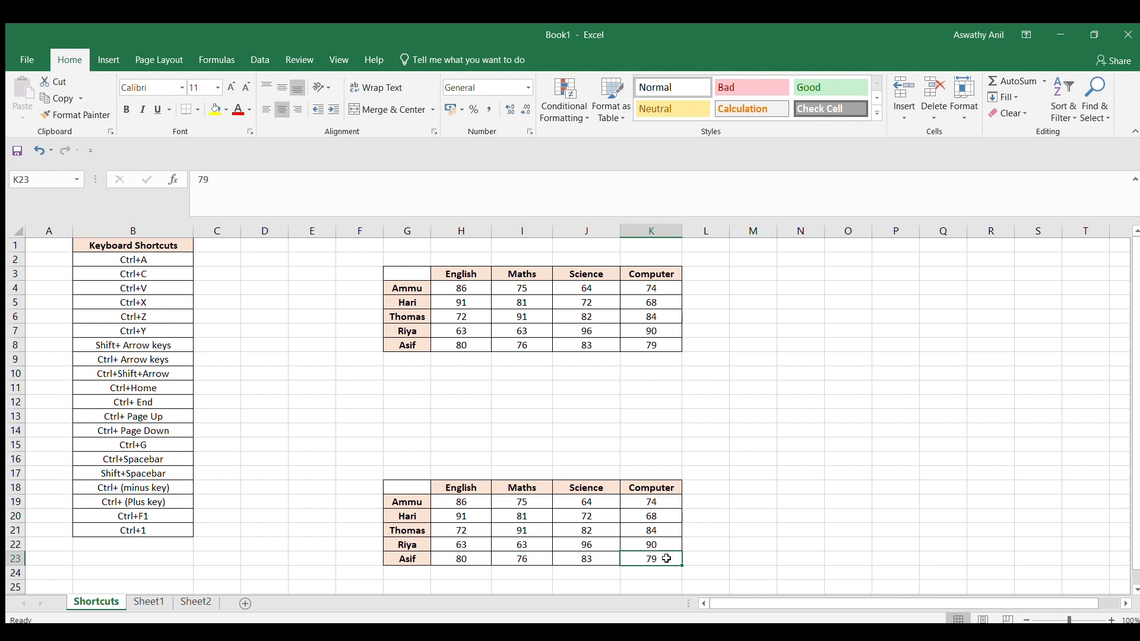
pyautogui.click(345, 377)
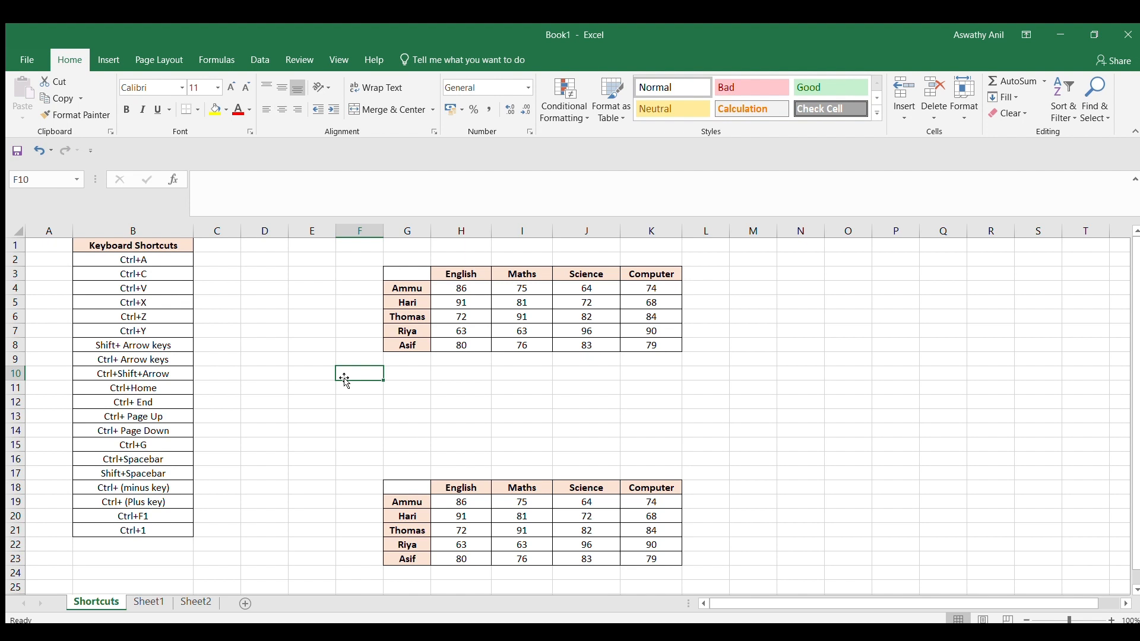
pyautogui.hotkey('ctrl', 'End')
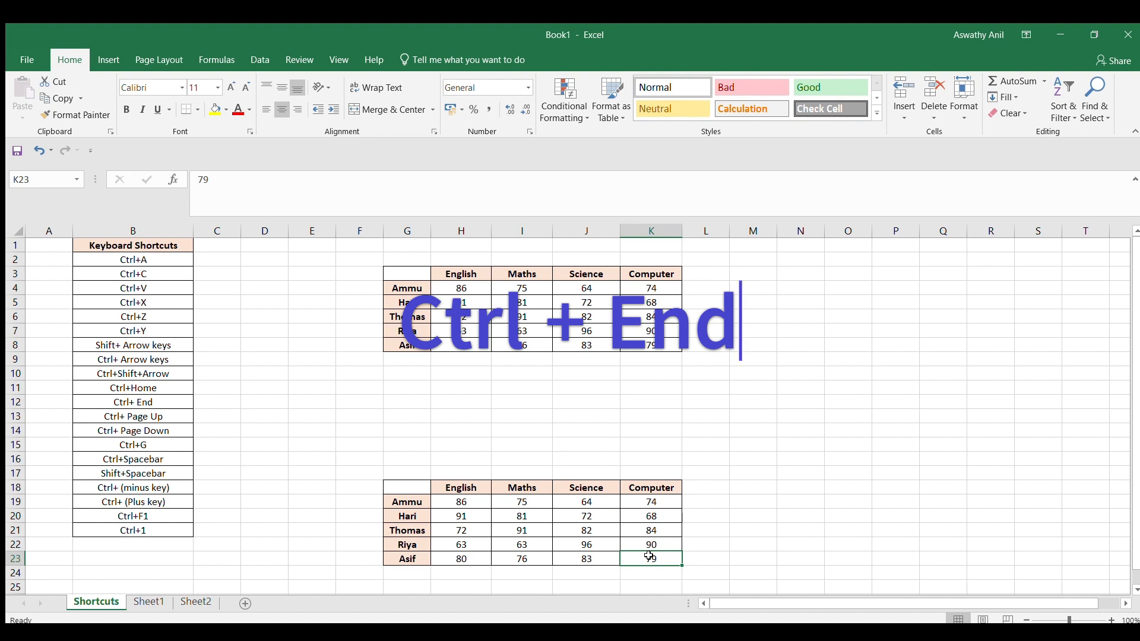
pyautogui.click(514, 433)
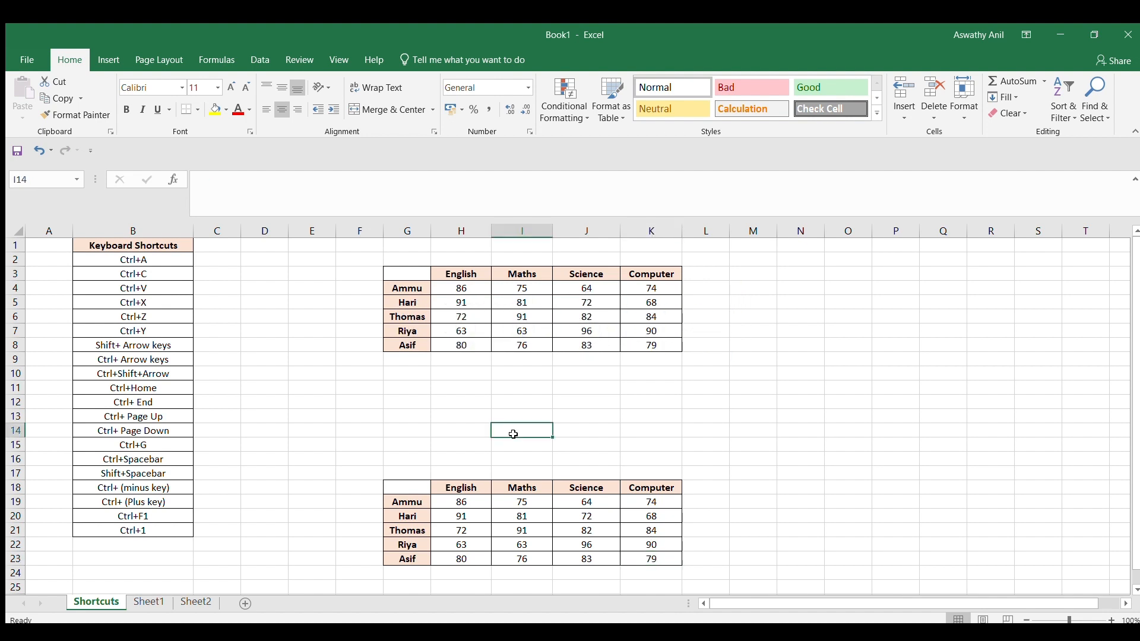
# Switch from the Shortcuts sheet to Sheet1 and back twice, and select the Ctrl+Spacebar entry in B16.
pyautogui.click(151, 429)
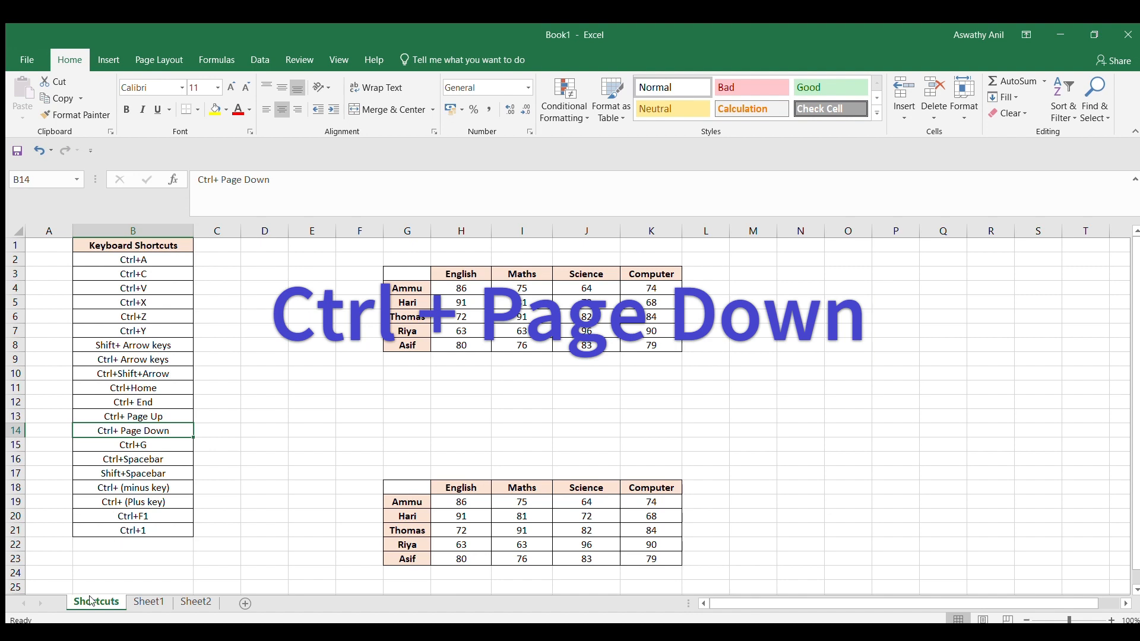
pyautogui.hotkey('ctrl', 'pagedown')
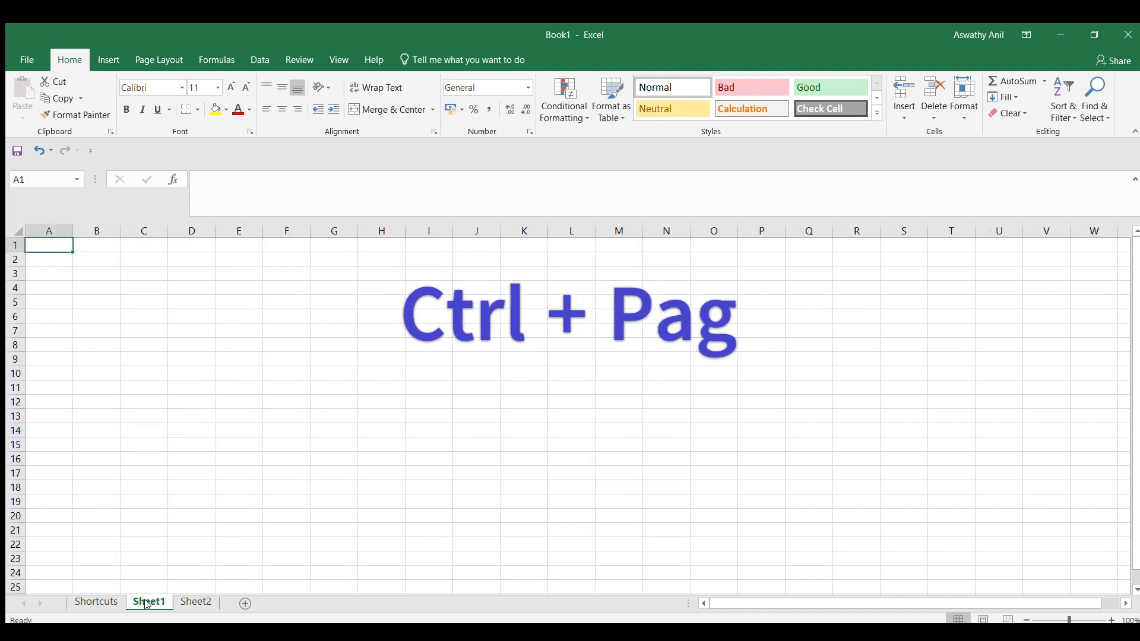
pyautogui.click(99, 601)
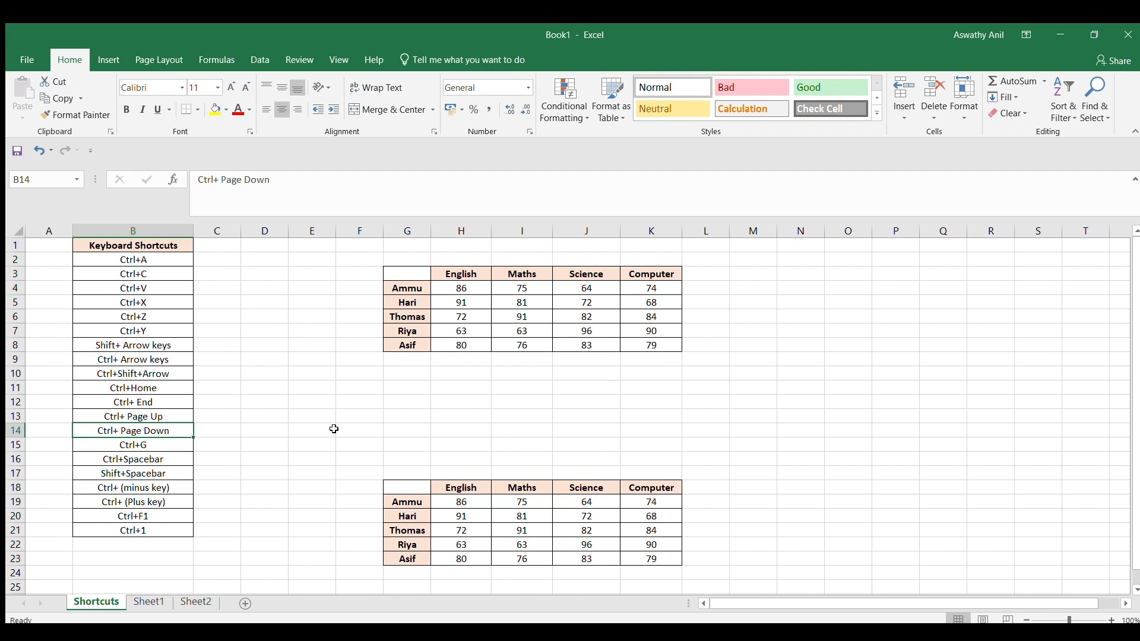
pyautogui.hotkey('ctrl', 'pagedown')
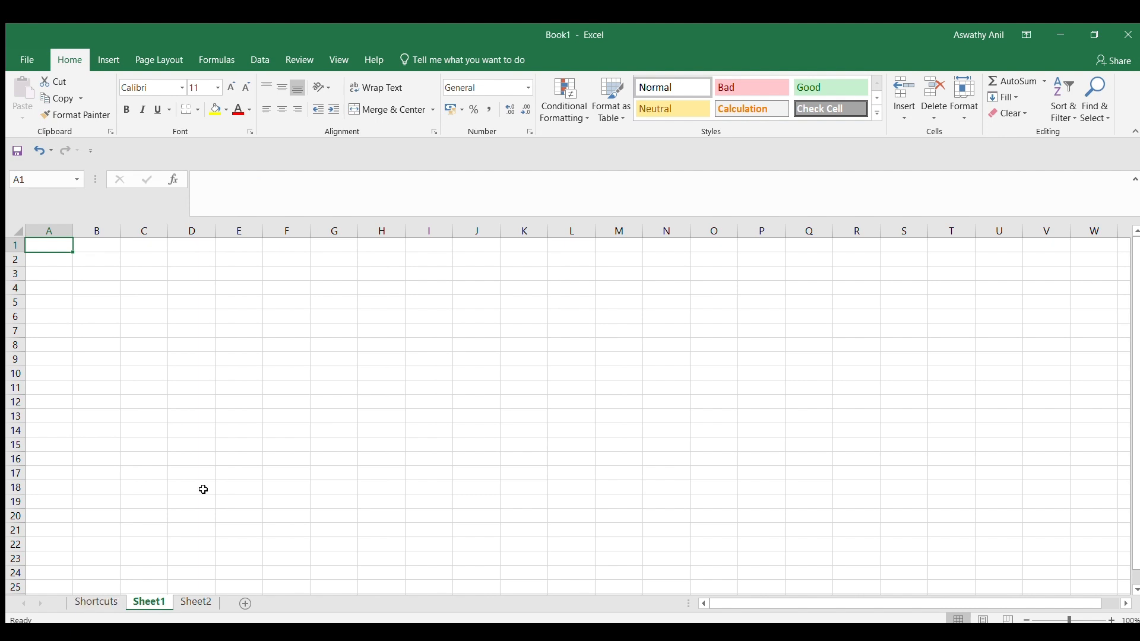
pyautogui.hotkey('ctrl', 'pageup')
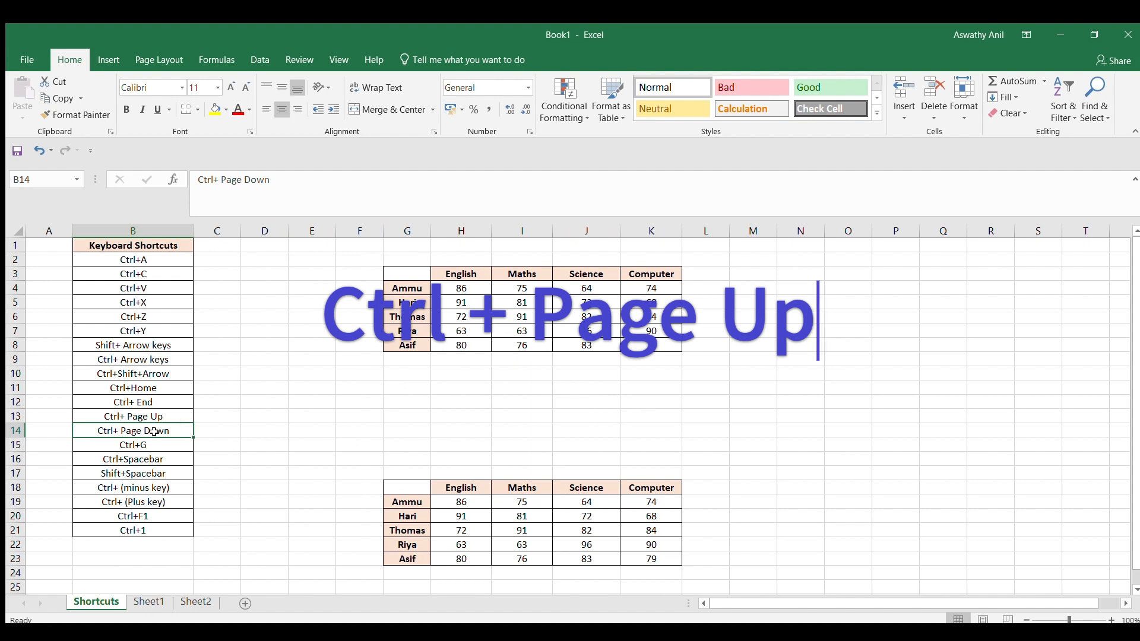
pyautogui.click(161, 457)
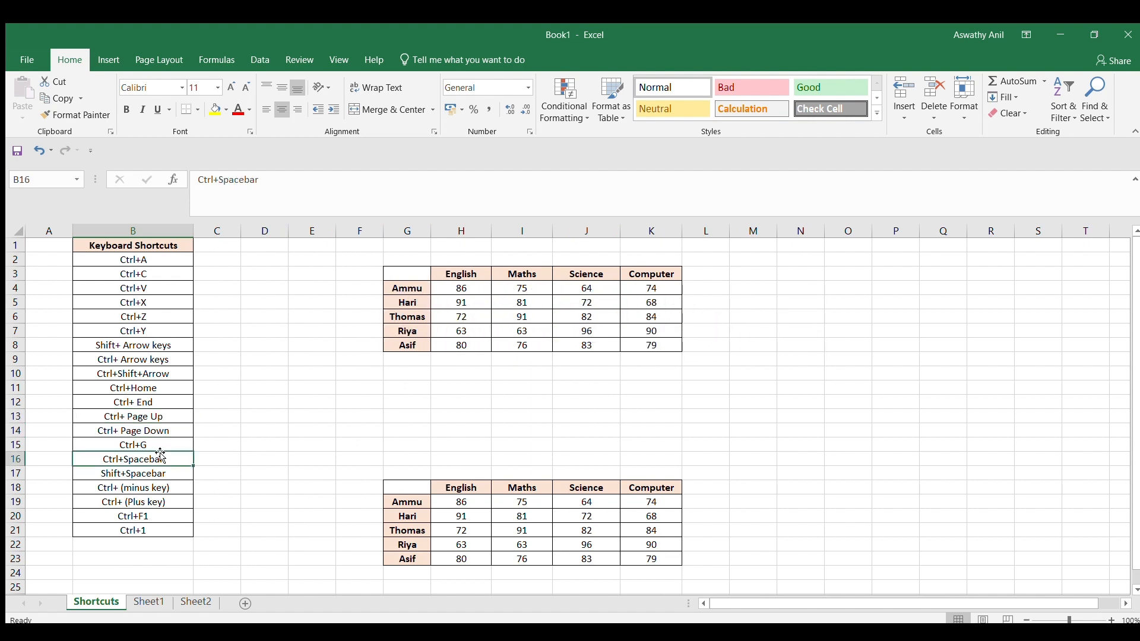
# Select the Ctrl+G entry in B15, and trace cell K8 by selecting it, column K and row 8, finishing on empty H13.
pyautogui.click(163, 445)
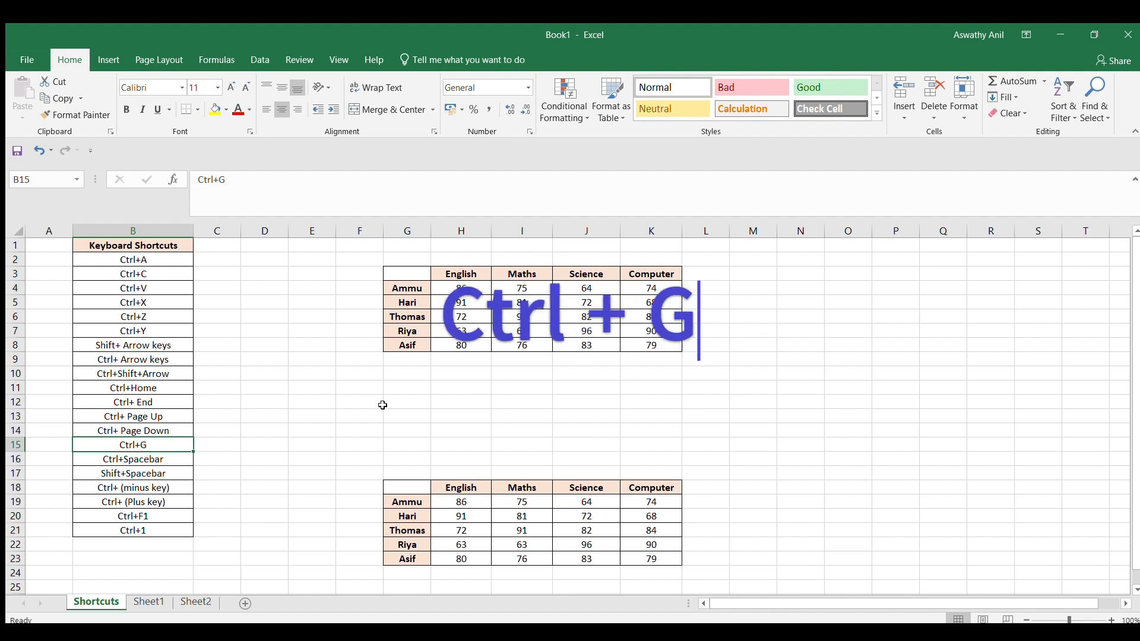
pyautogui.click(654, 342)
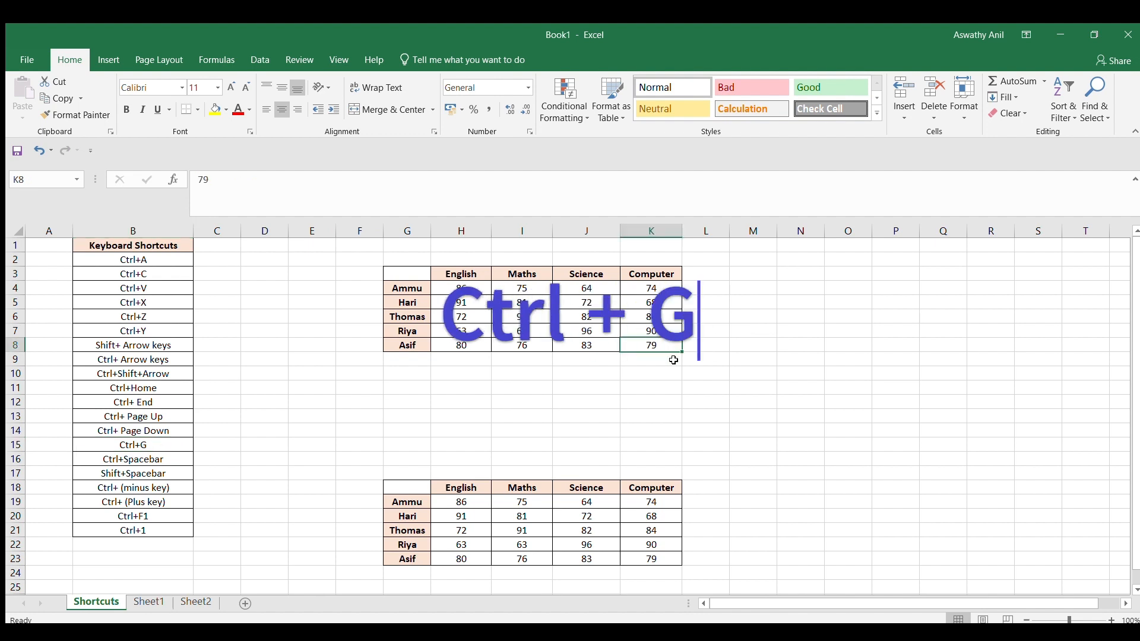
pyautogui.click(658, 229)
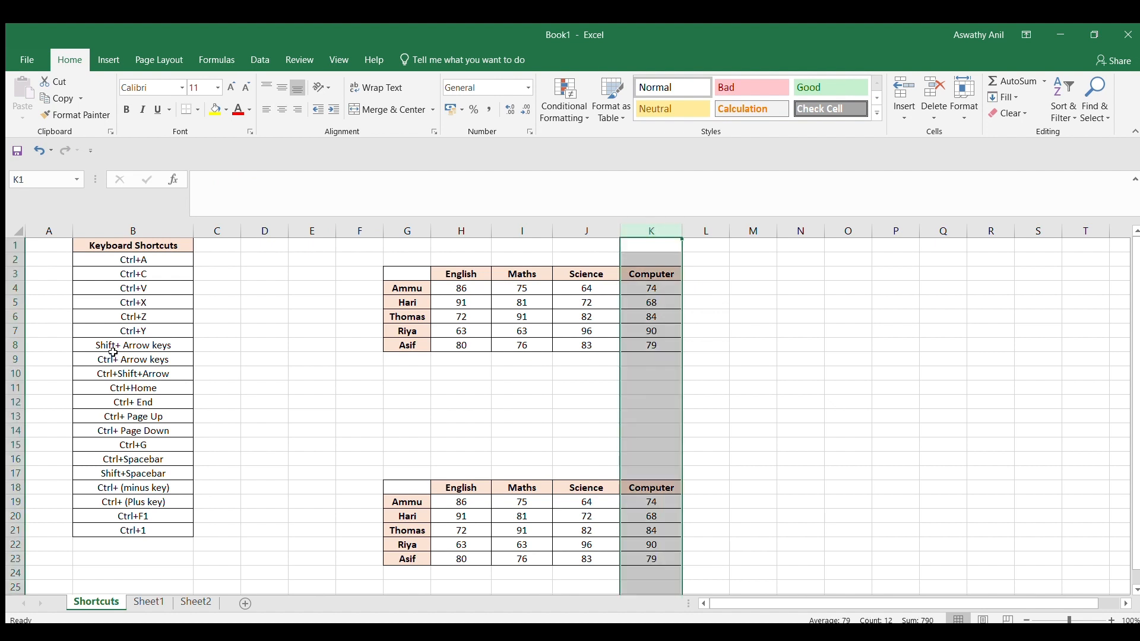
pyautogui.click(15, 348)
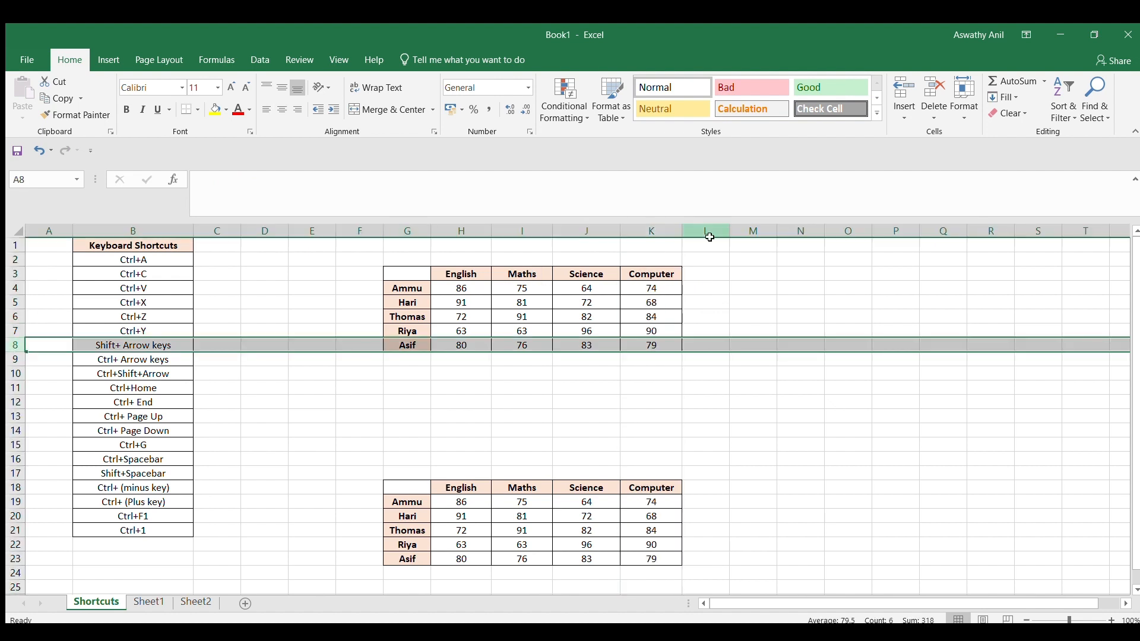
pyautogui.click(480, 417)
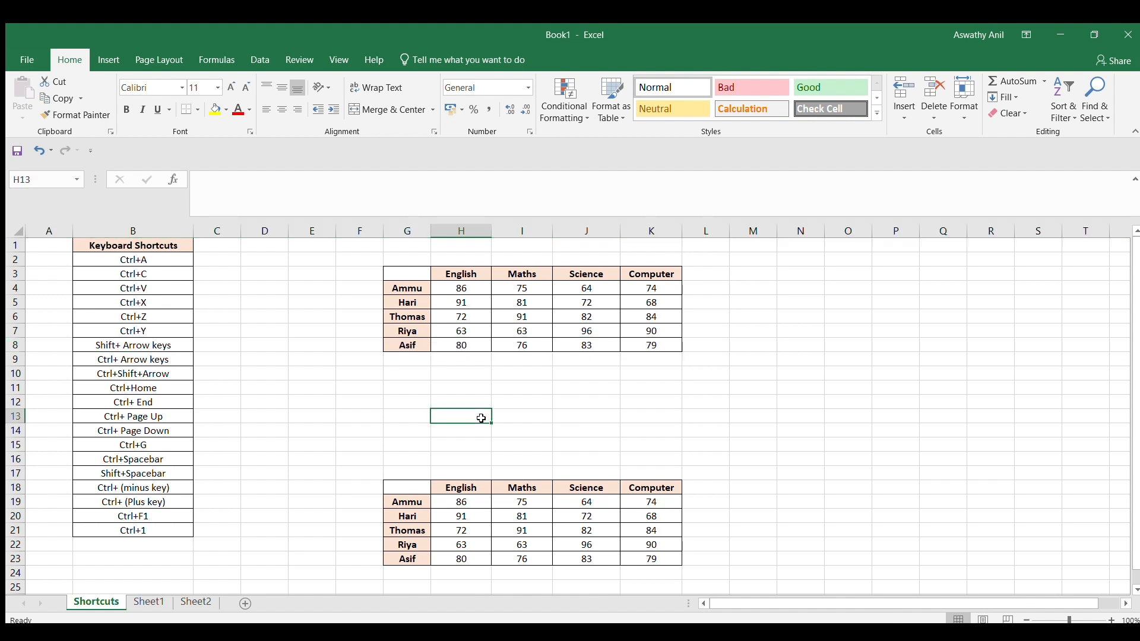
# Go directly from the Ctrl+X entry in B5 to cell K8, and select the Ctrl+Spacebar entry in B16.
pyautogui.click(172, 300)
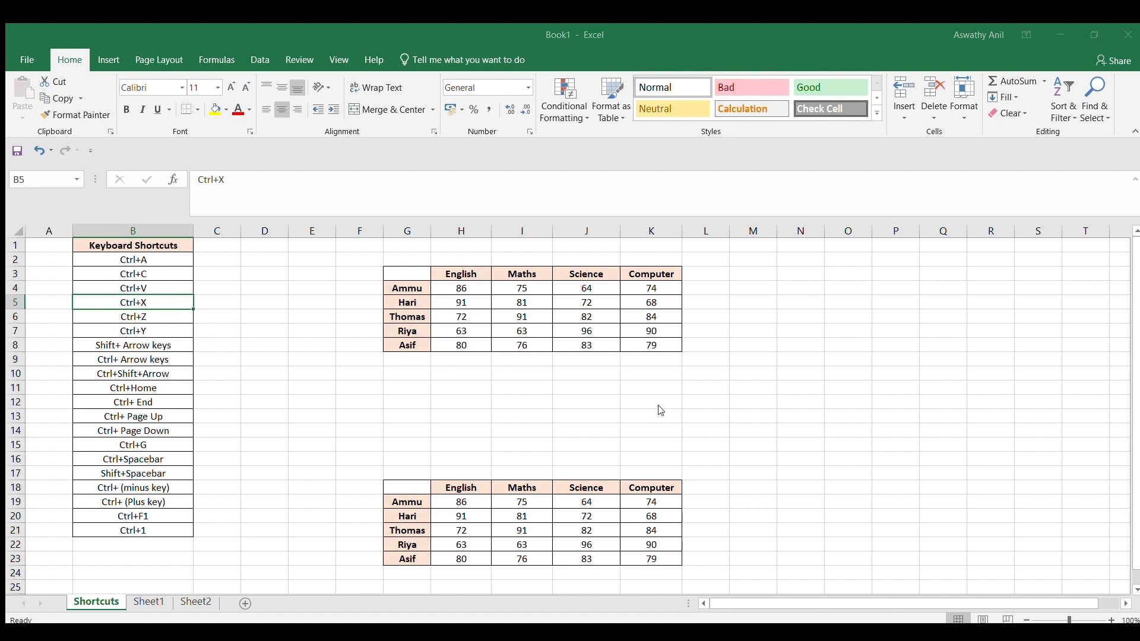
pyautogui.hotkey('ctrl', 'End')
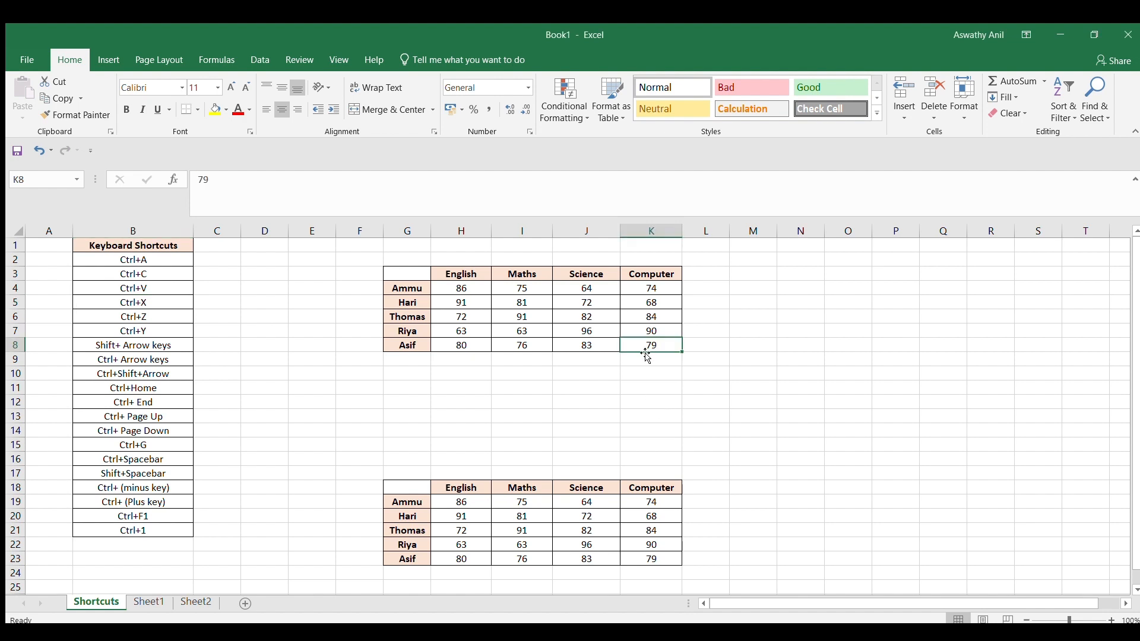
pyautogui.click(148, 462)
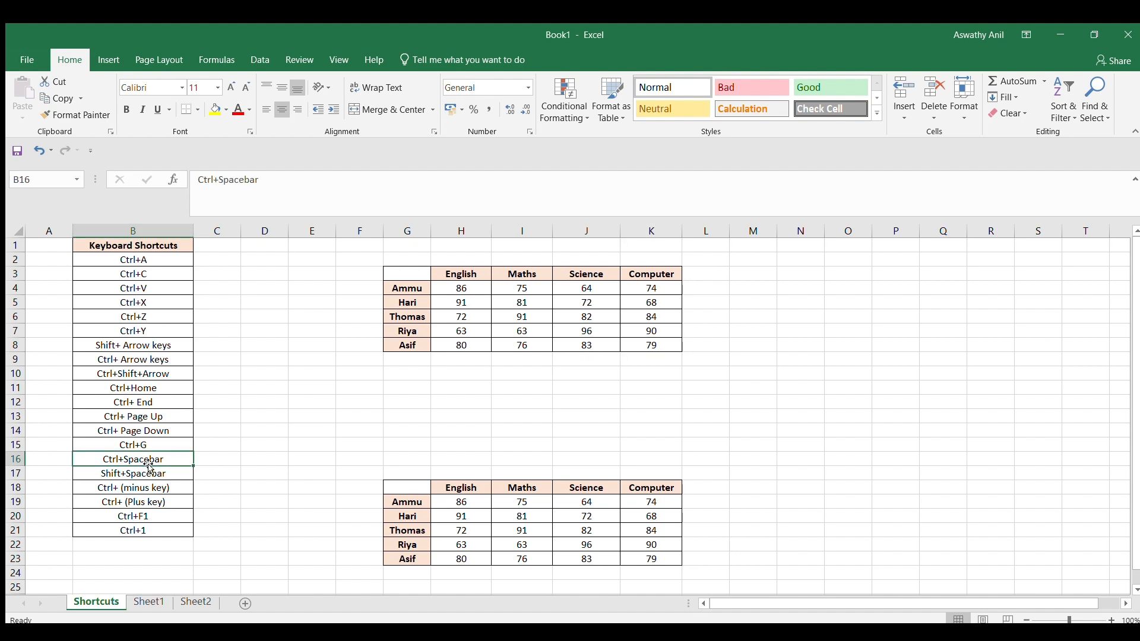
# Extend the selection of D12 to the whole of column D and that of E13 to all of row 13, finishing on E19.
pyautogui.click(244, 409)
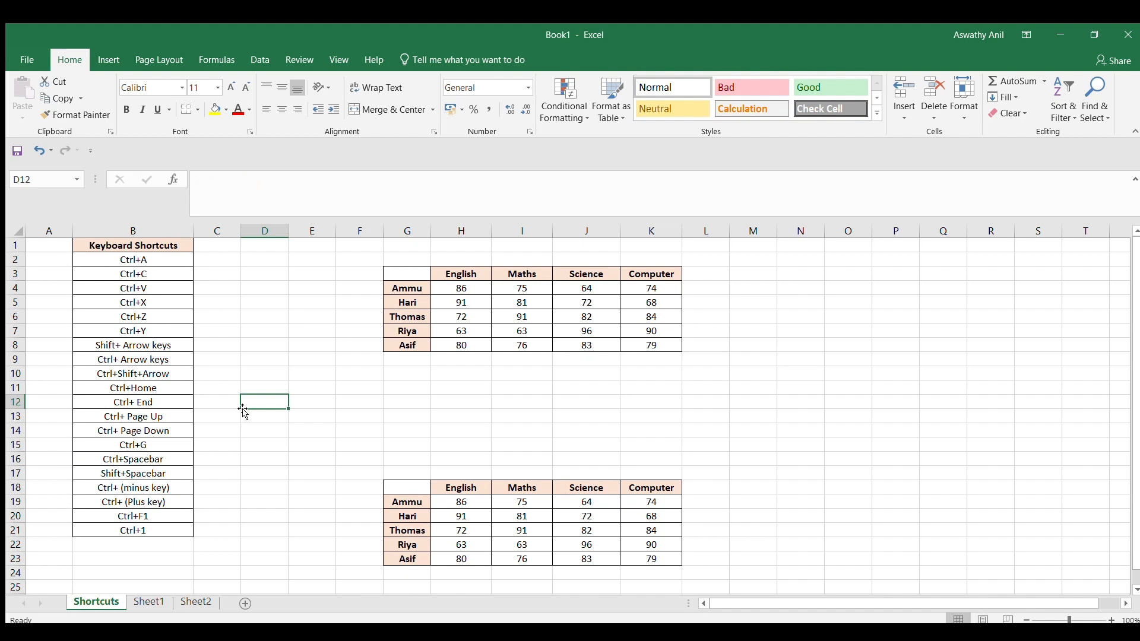
pyautogui.hotkey('ctrl', 'space')
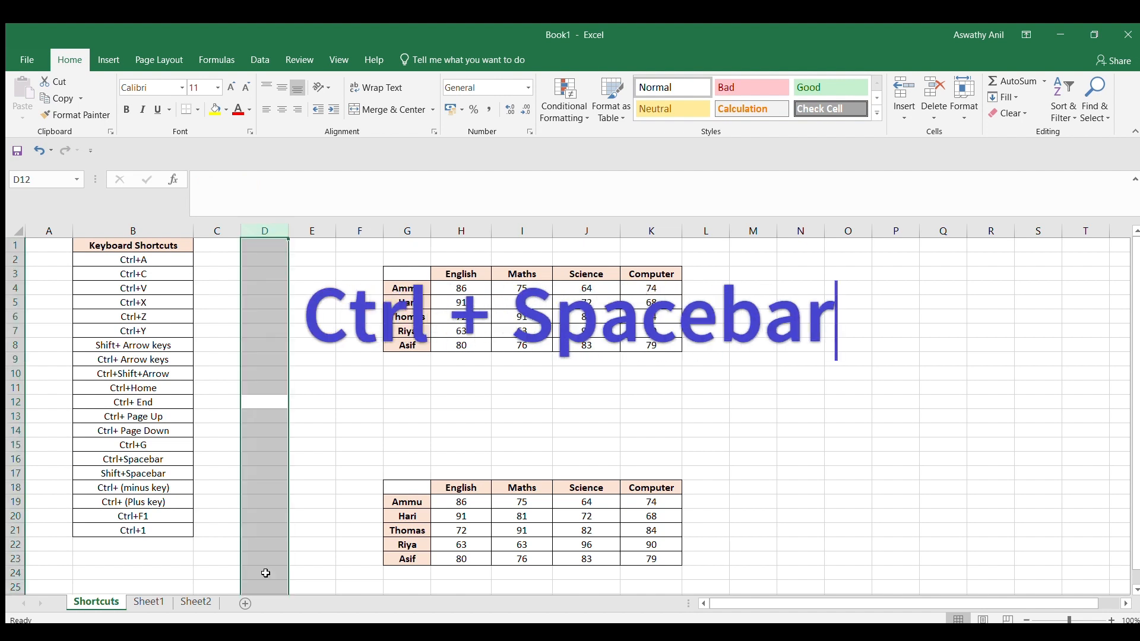
pyautogui.click(312, 412)
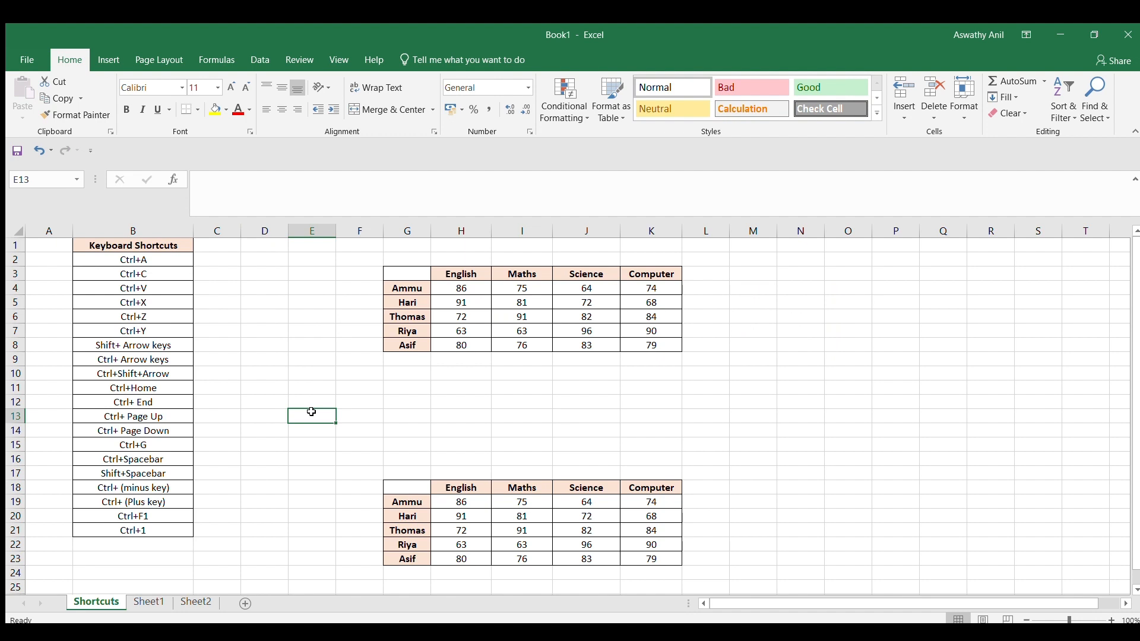
pyautogui.hotkey('shift', 'space')
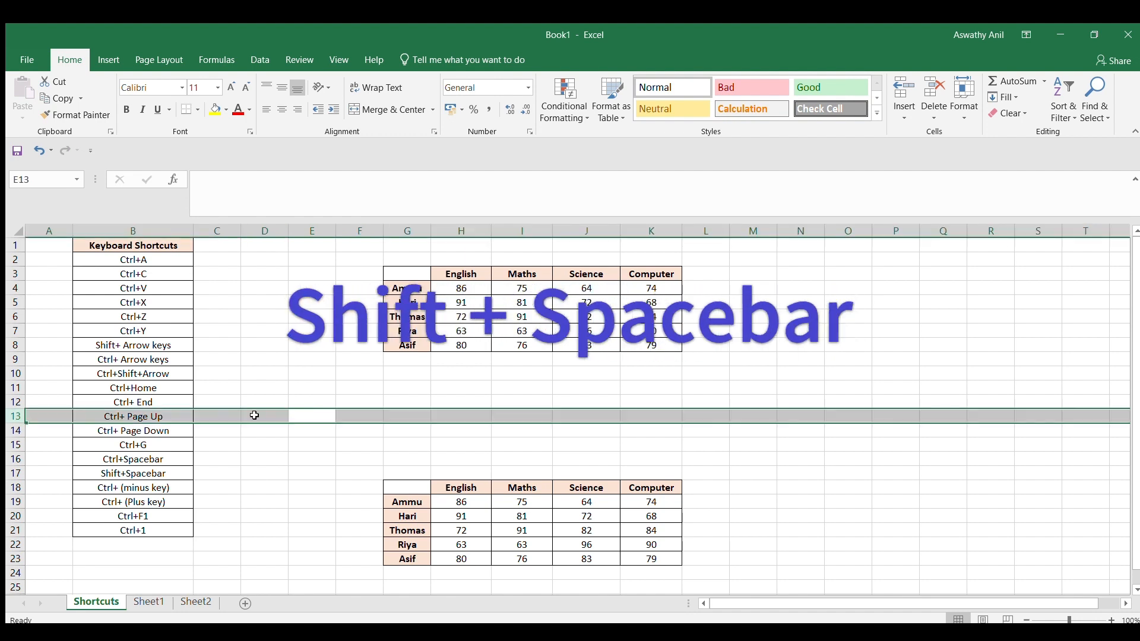
pyautogui.click(293, 502)
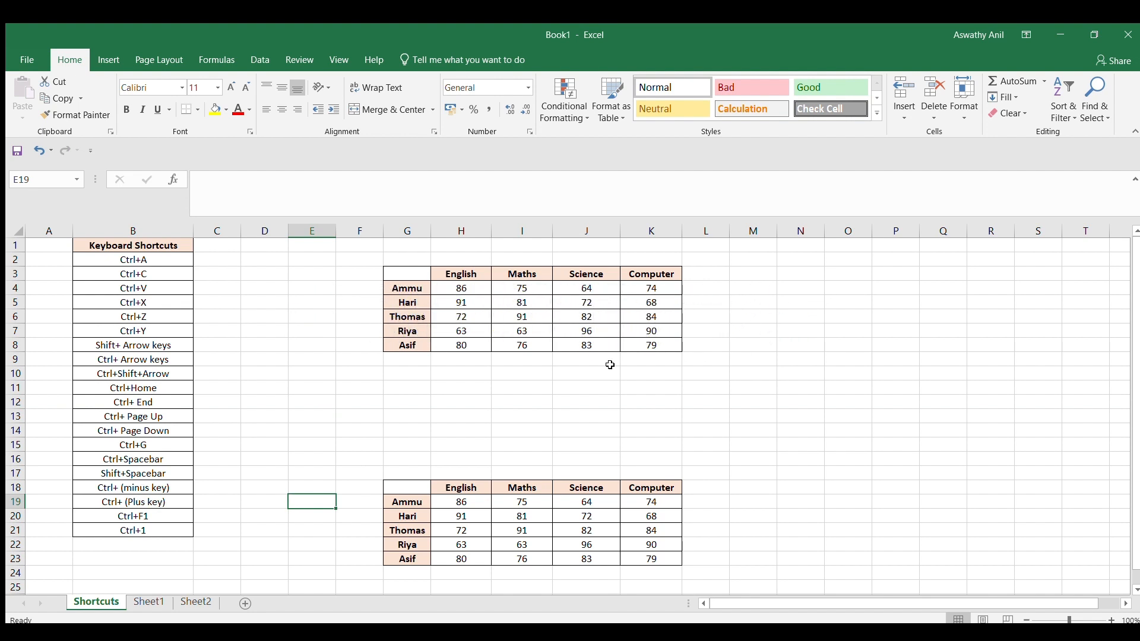
# Insert a blank cell at H7 with the cells below shifting down, and delete it again so they shift back up.
pyautogui.click(463, 330)
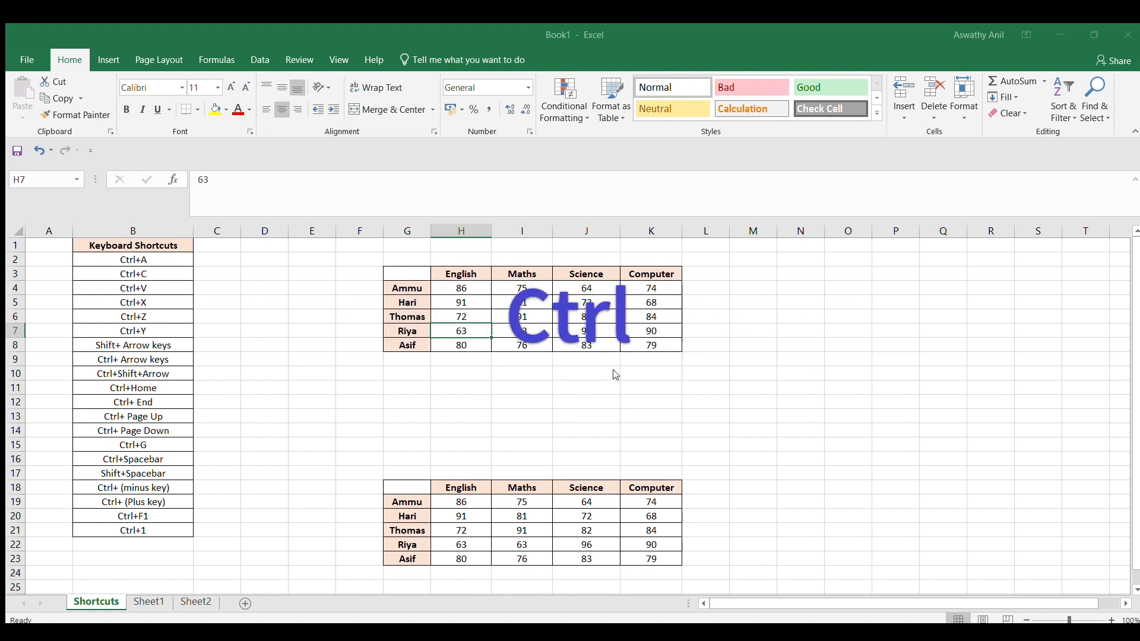
pyautogui.hotkey('ctrl', '+')
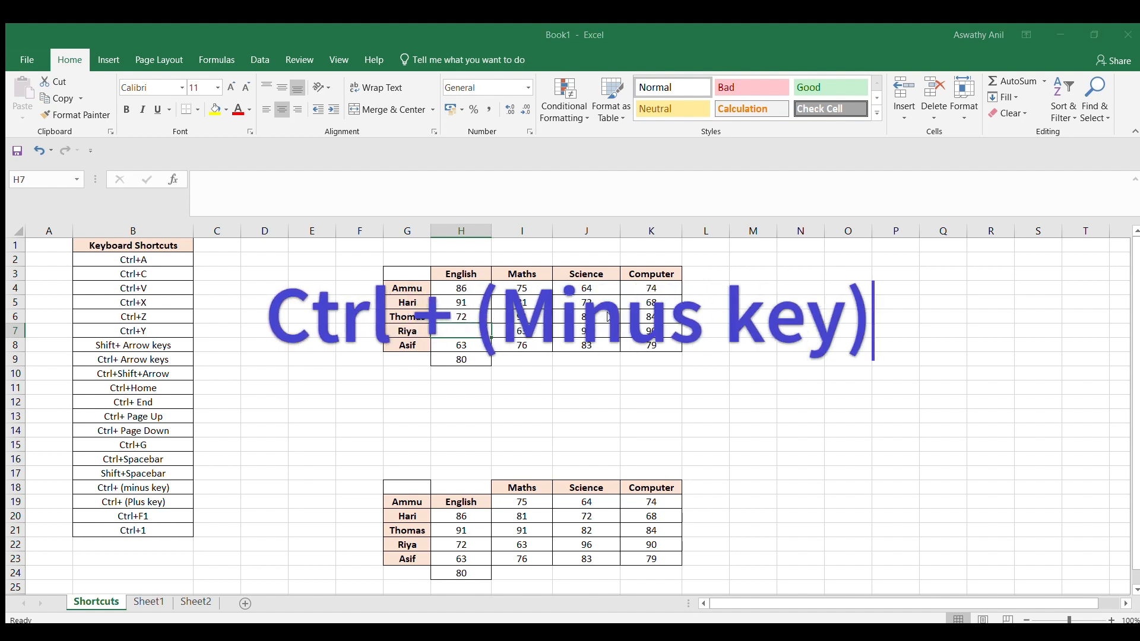
pyautogui.click(629, 373)
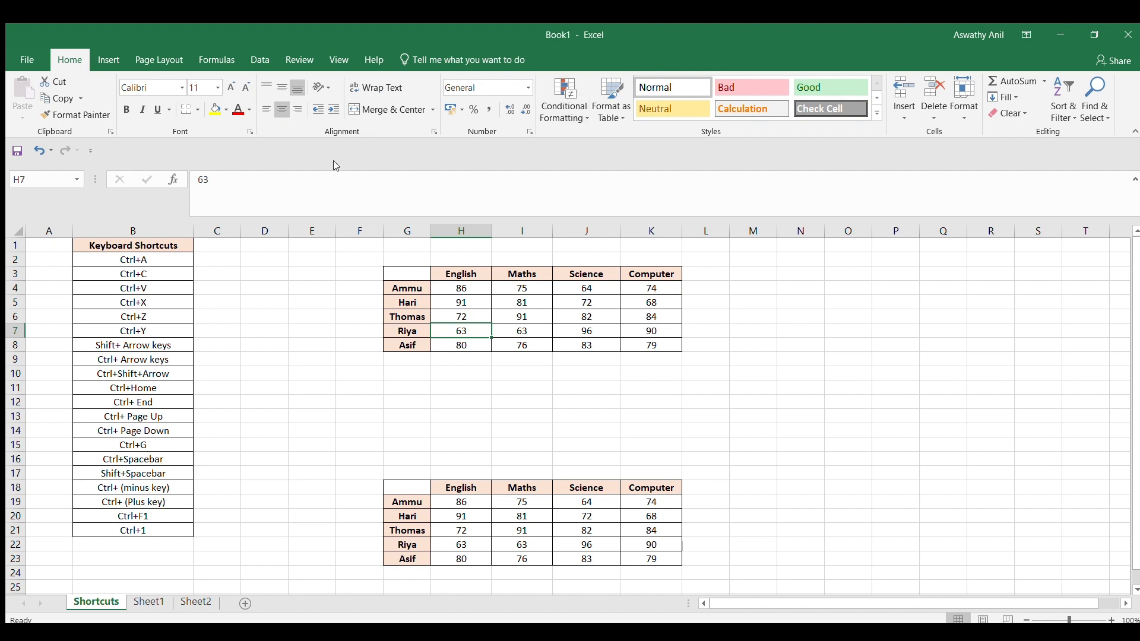
# Collapse the ribbon so only its tab names show, and restore the full ribbon.
pyautogui.hotkey('ctrl', 'F1')
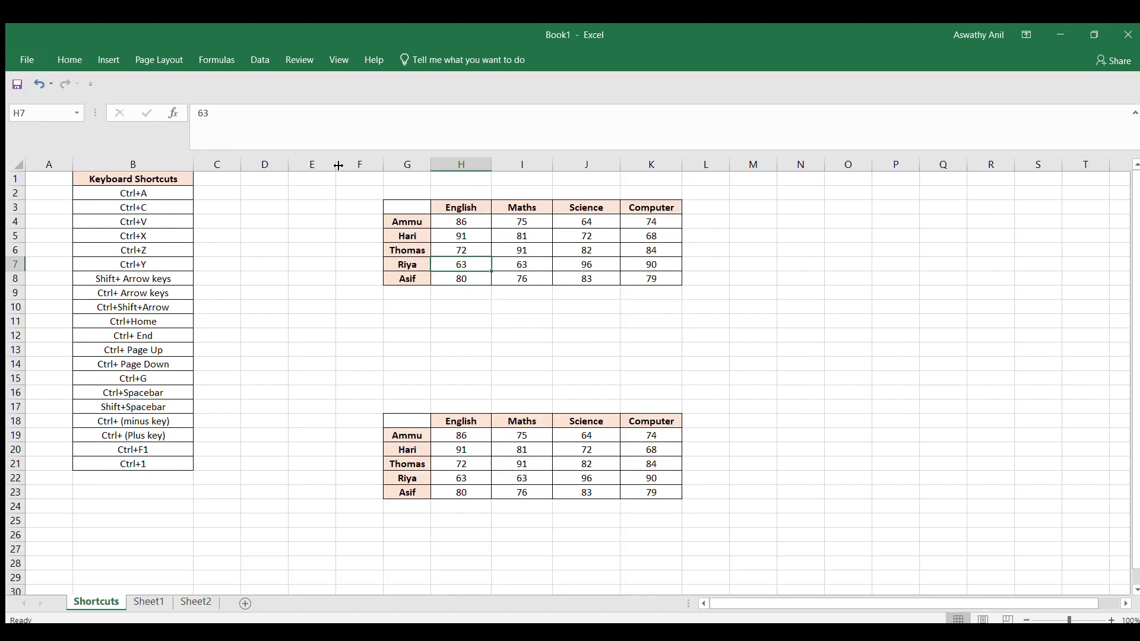
pyautogui.doubleClick(74, 63)
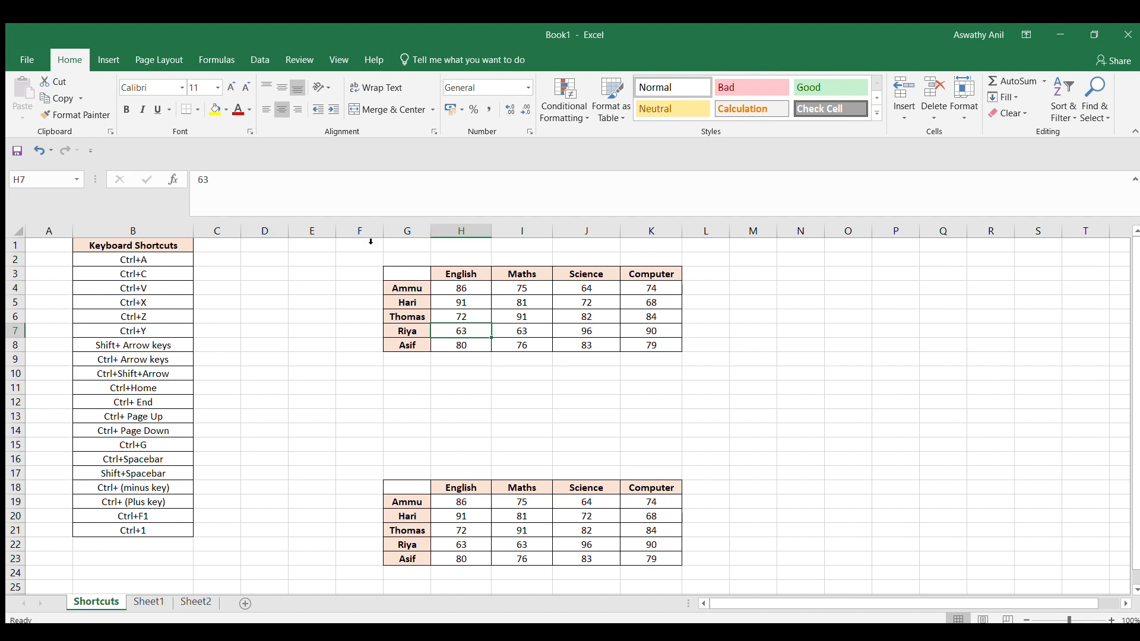
# View the Format Cells dialog for the Ctrl+1 entry in B21 and for the empty cell P16, closing it without making changes.
pyautogui.click(172, 526)
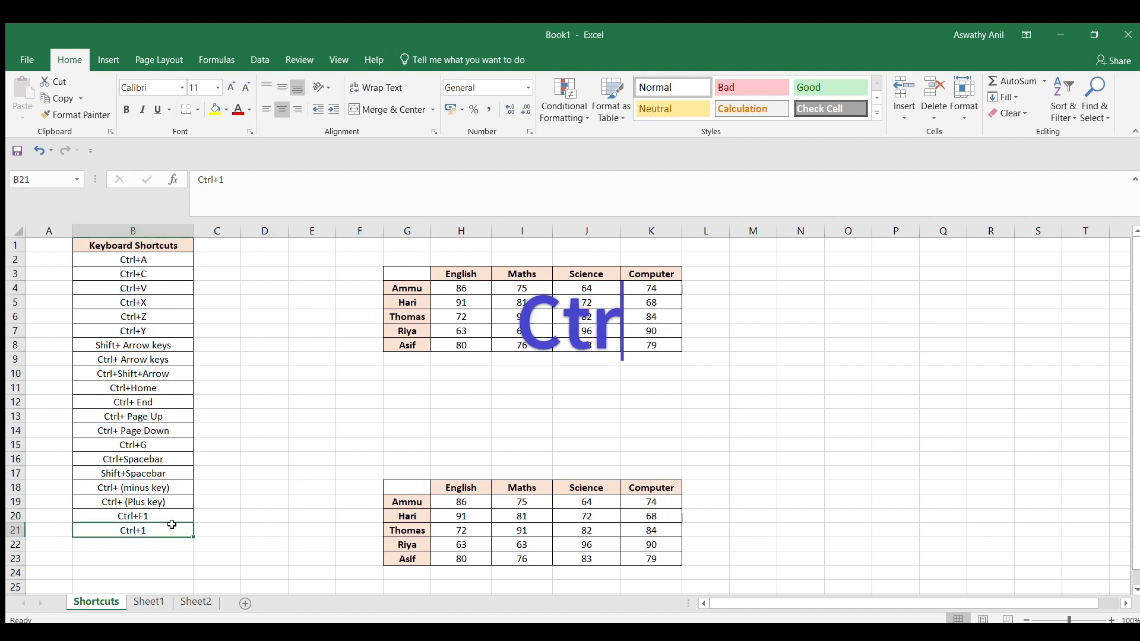
pyautogui.click(431, 129)
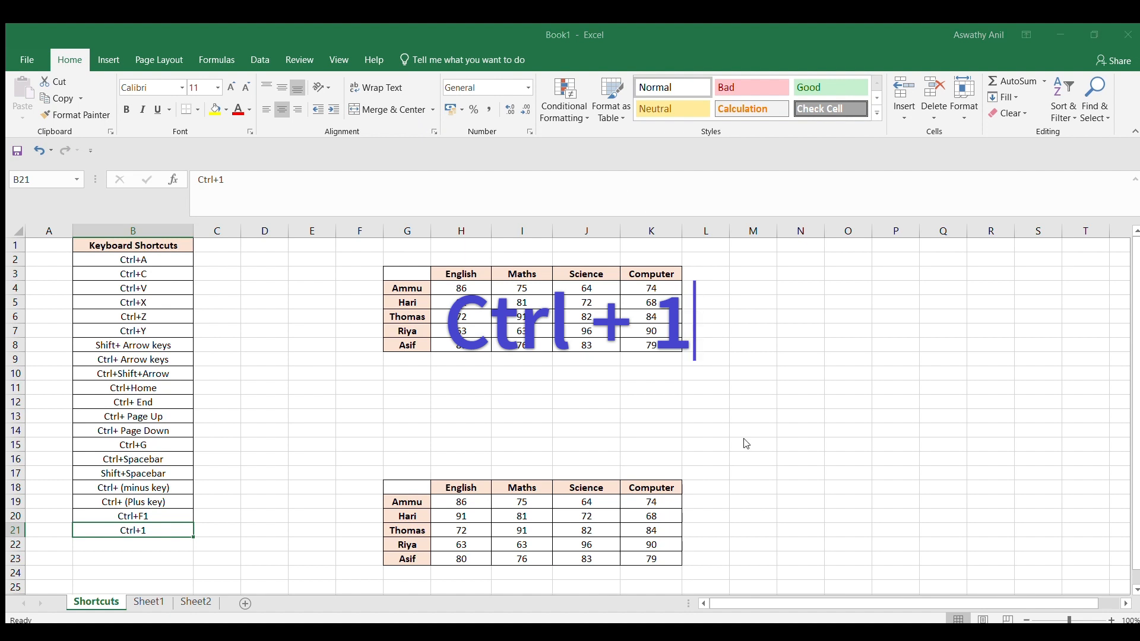
pyautogui.click(819, 488)
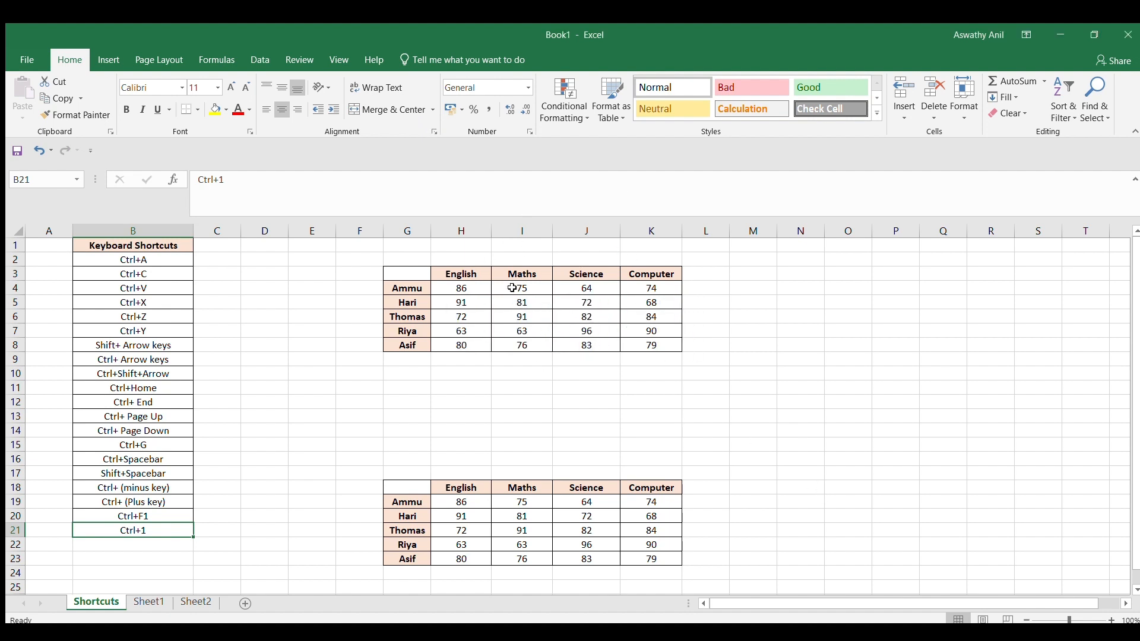
pyautogui.click(434, 132)
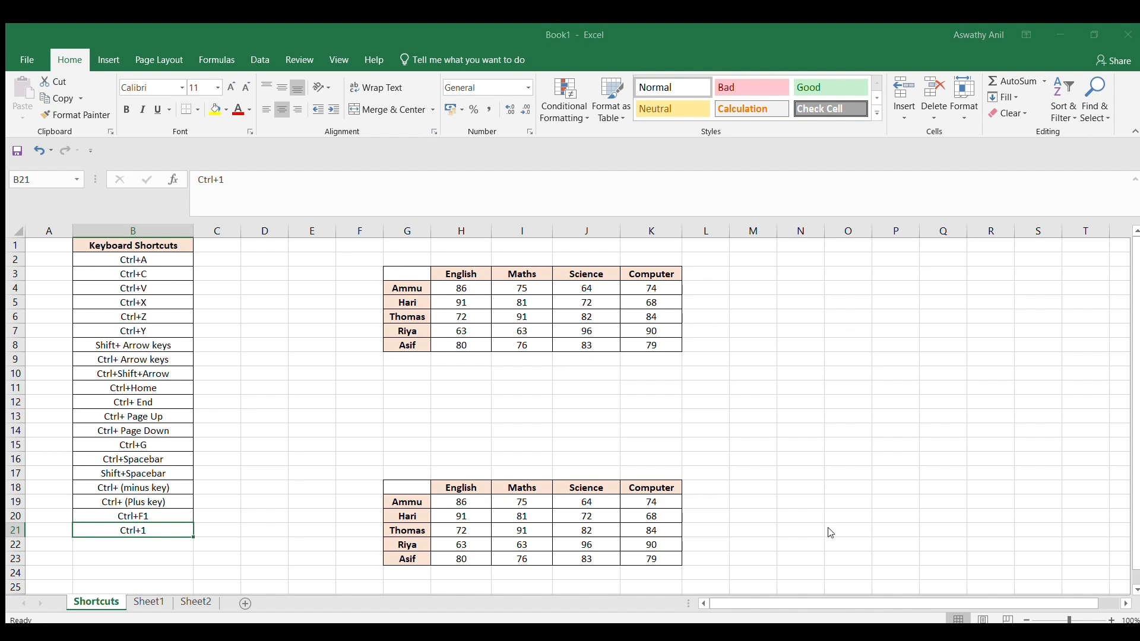
pyautogui.click(889, 459)
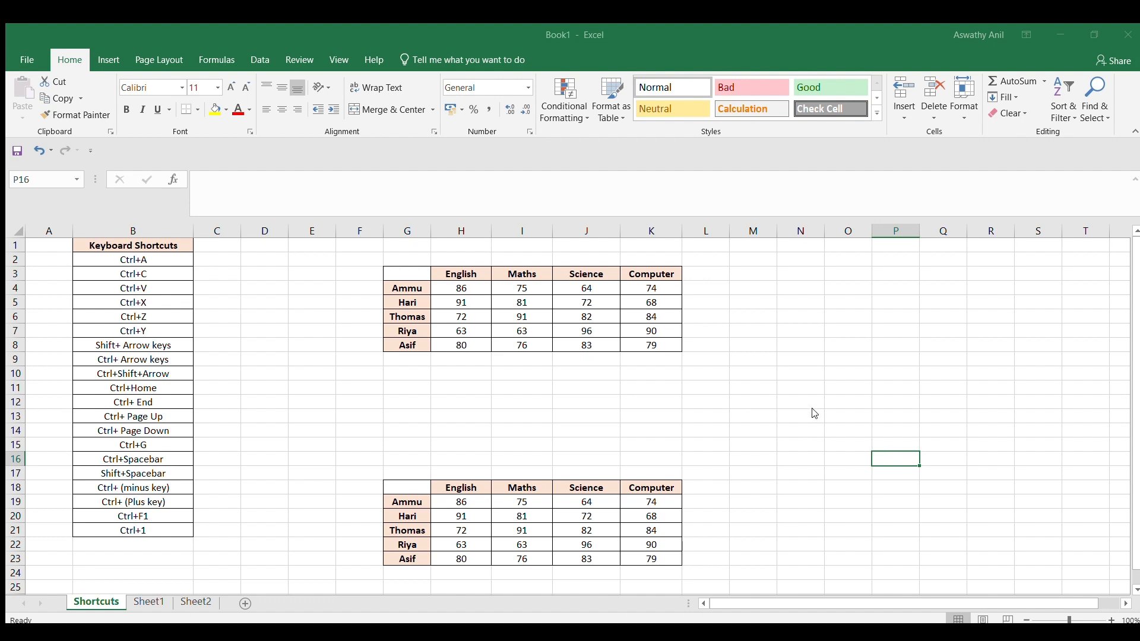
pyautogui.click(828, 484)
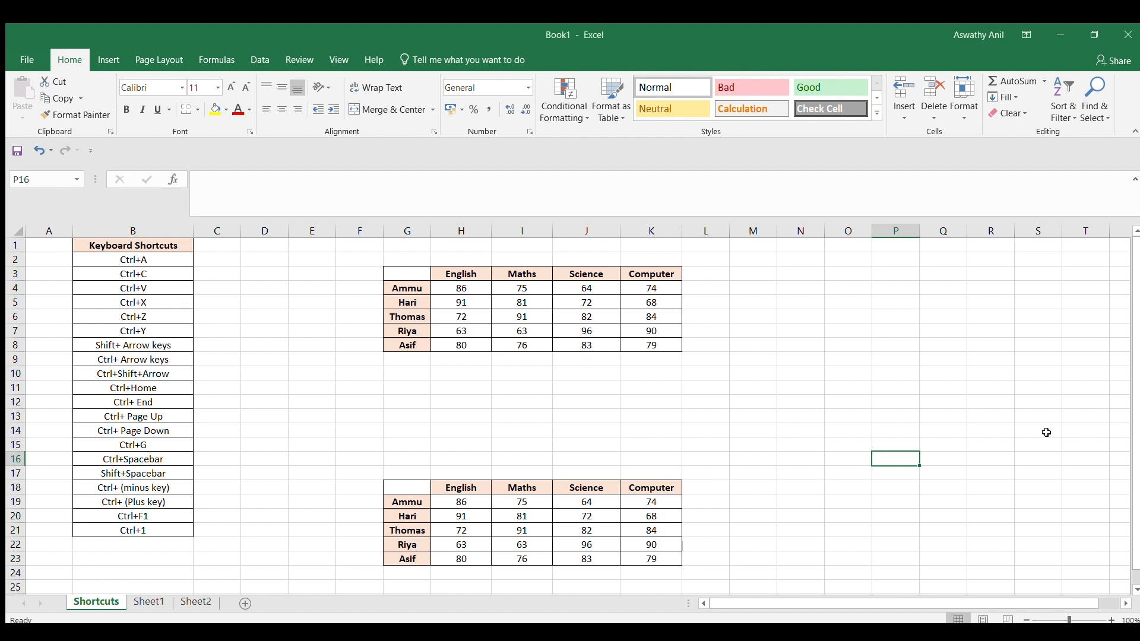